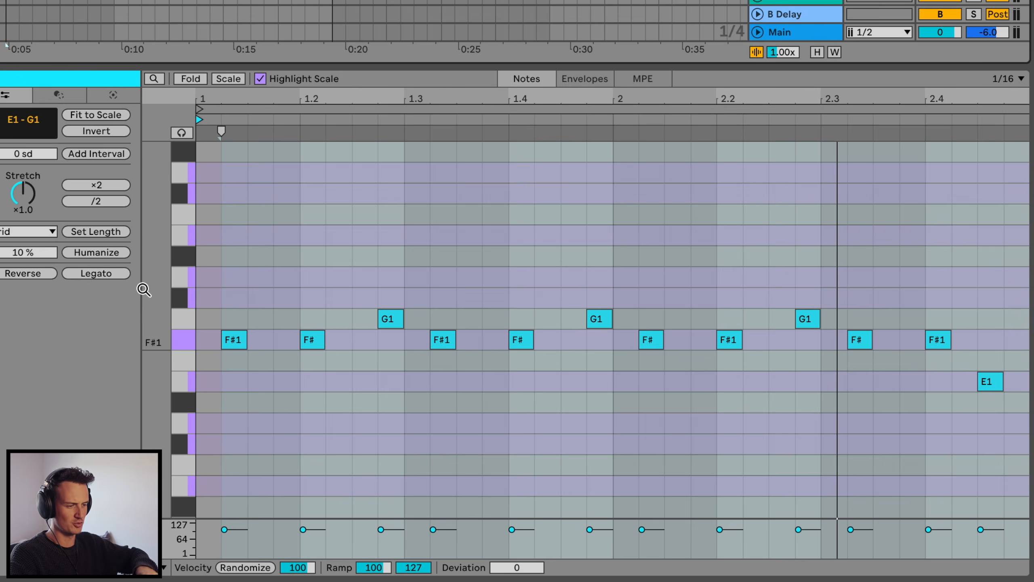
- Play back the F#1 and G1 bass pattern in the MIDI clip and undo the last edit
{"action": "key", "text": "space"}
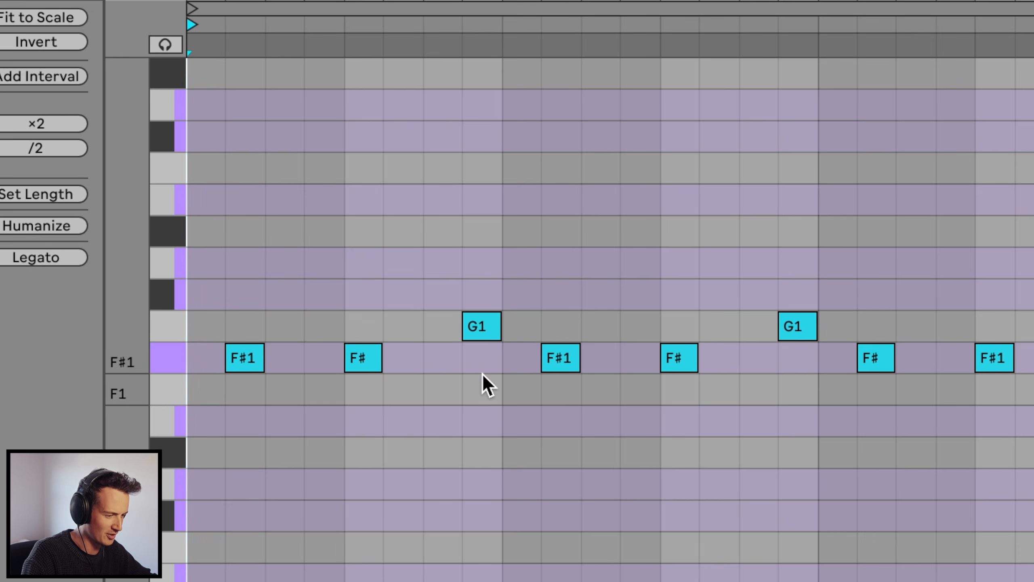
{"action": "left_click_drag", "start_coordinate": [576, 397], "coordinate": [576, 412]}
{"action": "key", "text": "super+z"}
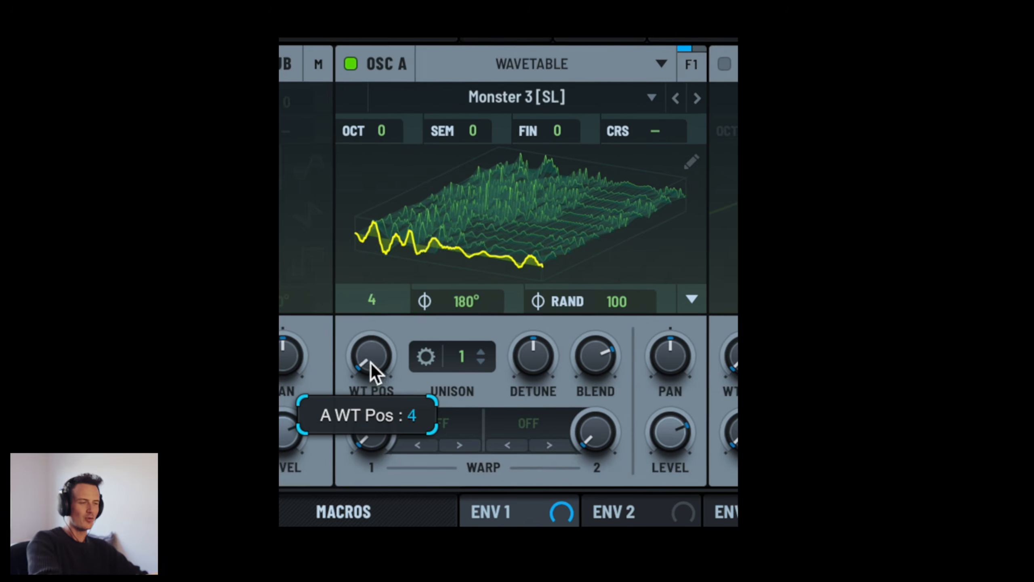
- Sweep oscillator A's wavetable position through the Monster 3 table, and set Env 1's release to 737 ms
{"action": "left_click_drag", "start_coordinate": [369, 370], "coordinate": [497, 196]}
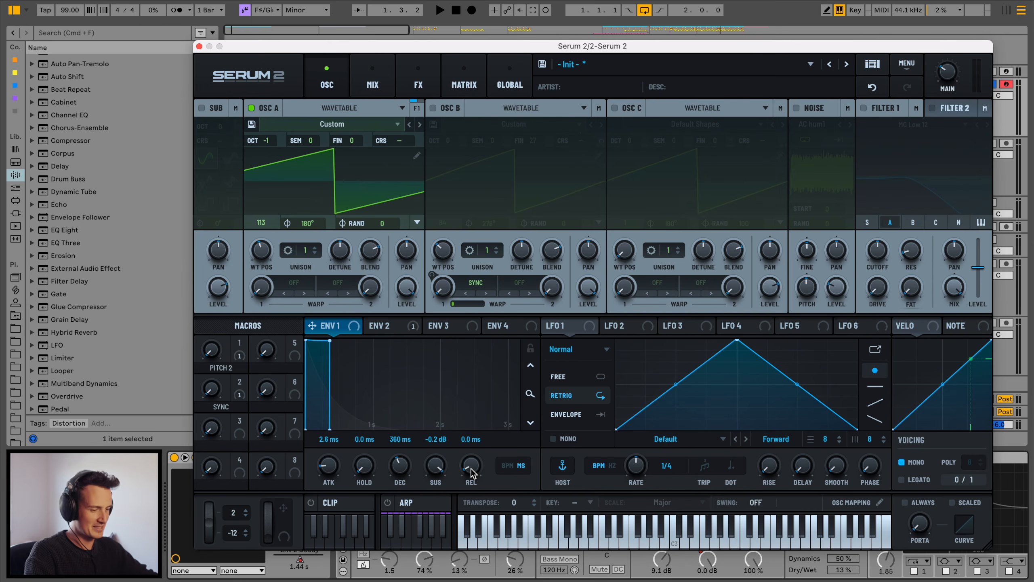
{"action": "left_click_drag", "start_coordinate": [471, 474], "coordinate": [486, 428]}
{"action": "left_click_drag", "start_coordinate": [640, 365], "coordinate": [642, 359]}
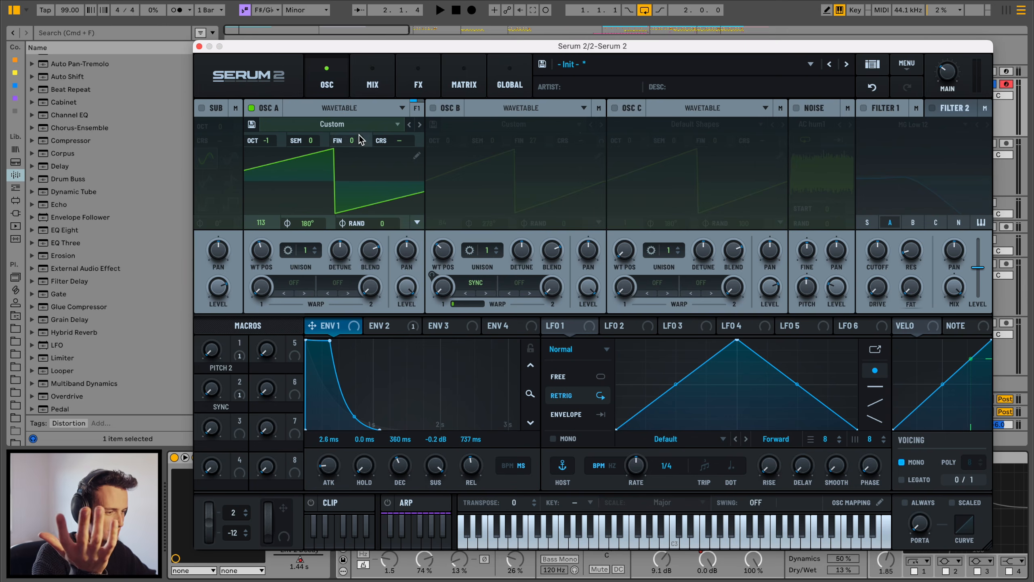
- Load the Default Shapes wavetable from S2 Tables into oscillator A
{"action": "left_click", "coordinate": [365, 123]}
{"action": "mouse_move", "coordinate": [390, 269]}
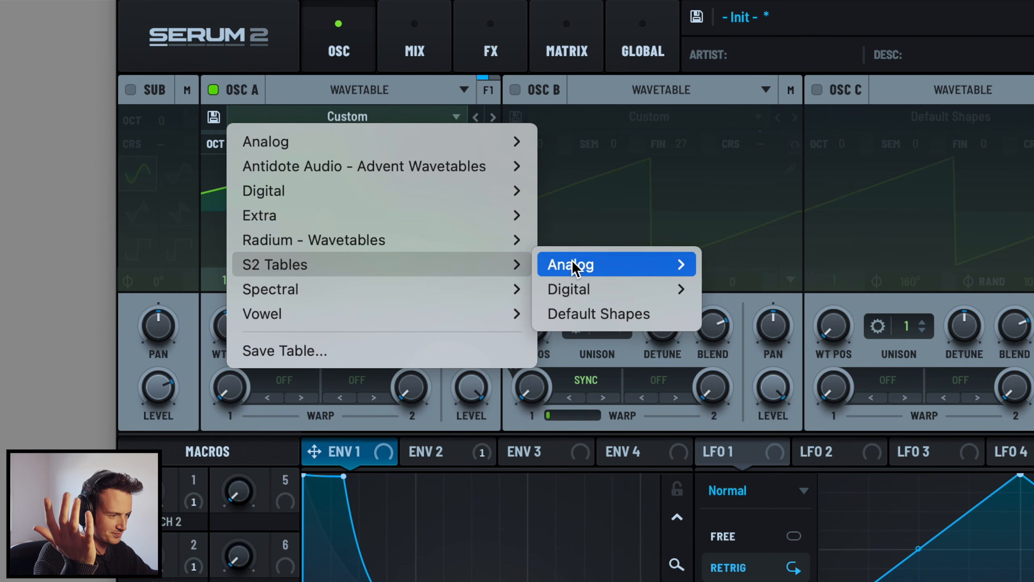
{"action": "left_click", "coordinate": [625, 314]}
- In oscillator A's wavetable editor, move the square wave from frame 5 to frame 2, directly after the saw
{"action": "left_click", "coordinate": [418, 158]}
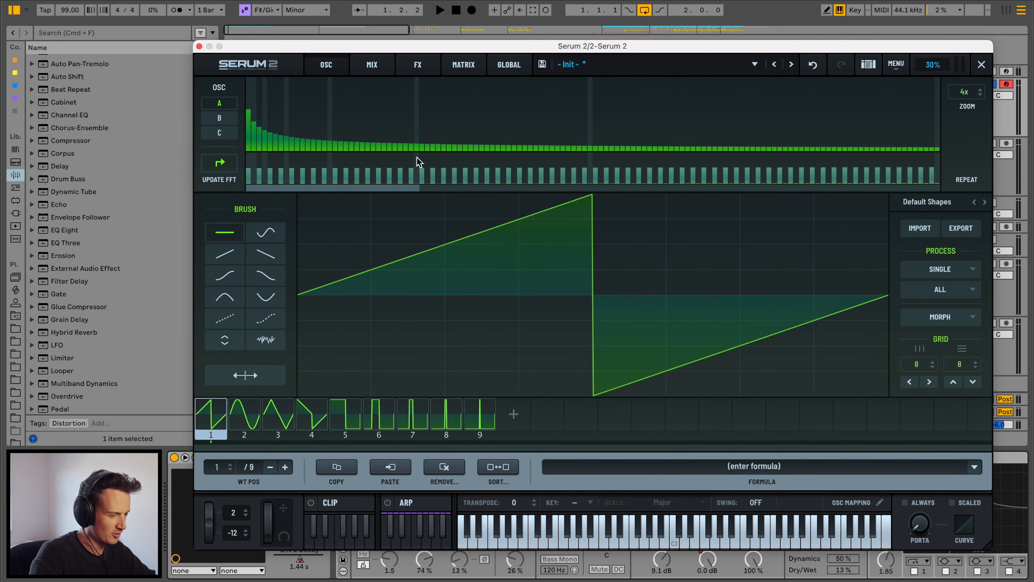
{"action": "left_click", "coordinate": [356, 418]}
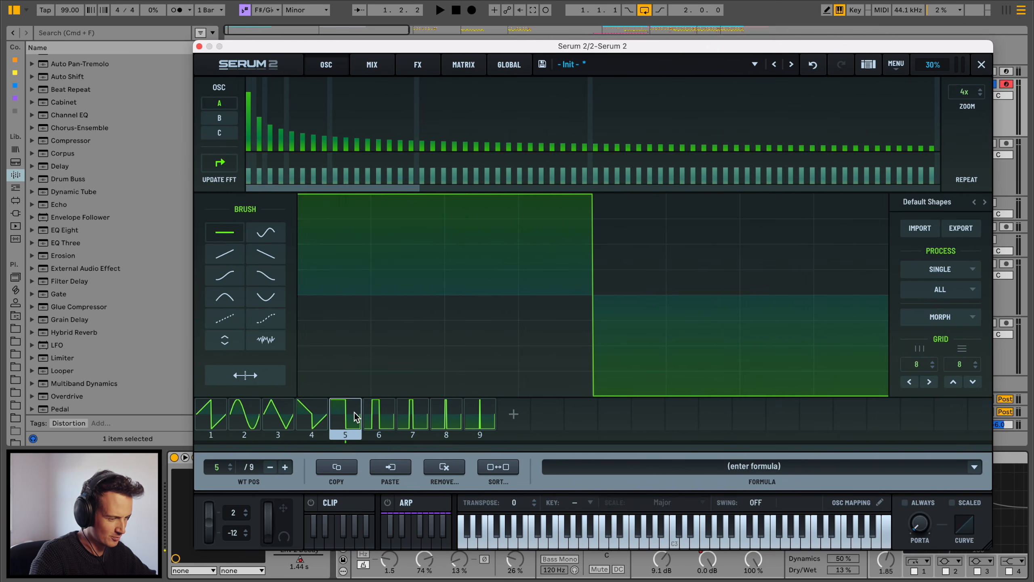
{"action": "left_click_drag", "start_coordinate": [227, 416], "coordinate": [227, 415]}
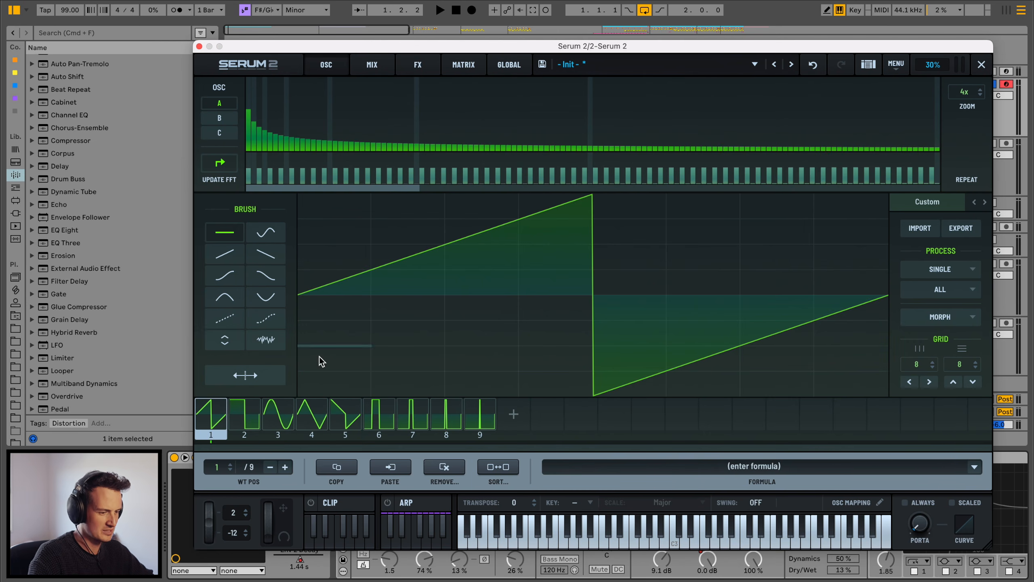
- Compare the square and saw frames, and sweep oscillator A's wavetable position between them
{"action": "left_click", "coordinate": [247, 417]}
{"action": "left_click", "coordinate": [222, 416]}
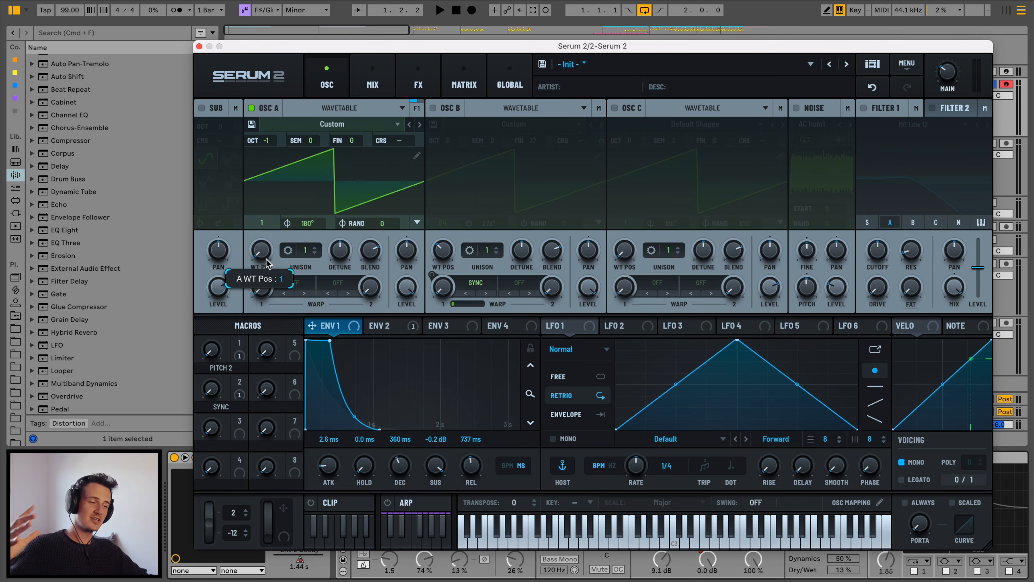
{"action": "left_click_drag", "start_coordinate": [267, 257], "coordinate": [267, 240]}
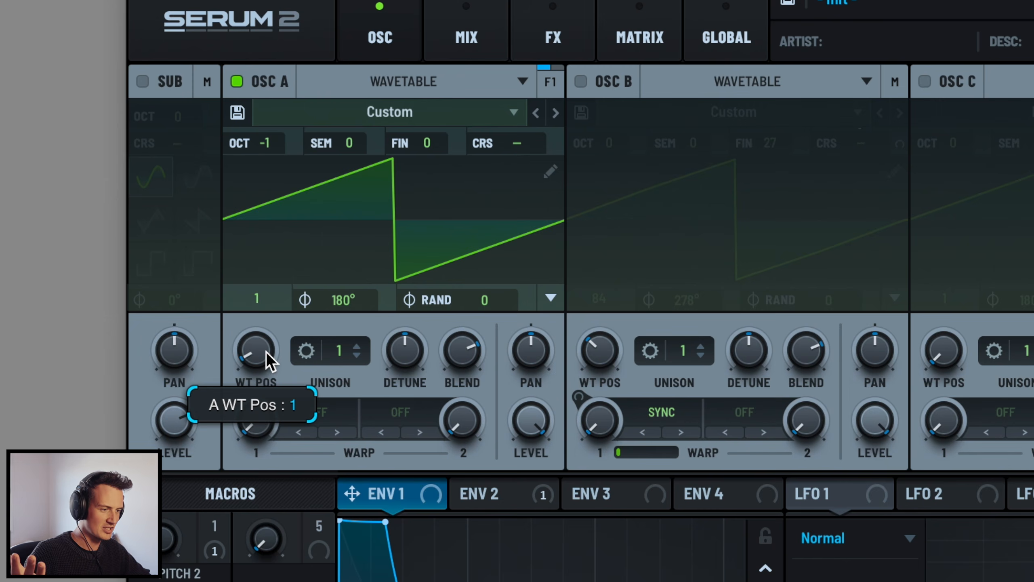
{"action": "left_click_drag", "start_coordinate": [268, 330], "coordinate": [263, 358]}
- Morph oscillator A's wavetable so its nine shapes blend across 256 frames, and close the wavetable editor
{"action": "left_click", "coordinate": [550, 172]}
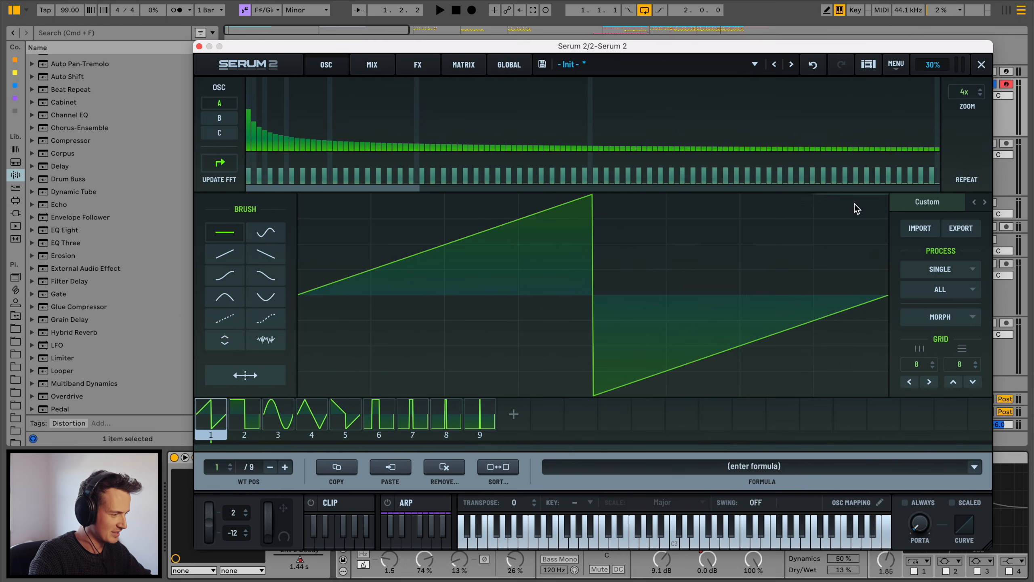
{"action": "left_click", "coordinate": [954, 317]}
{"action": "left_click", "coordinate": [946, 333]}
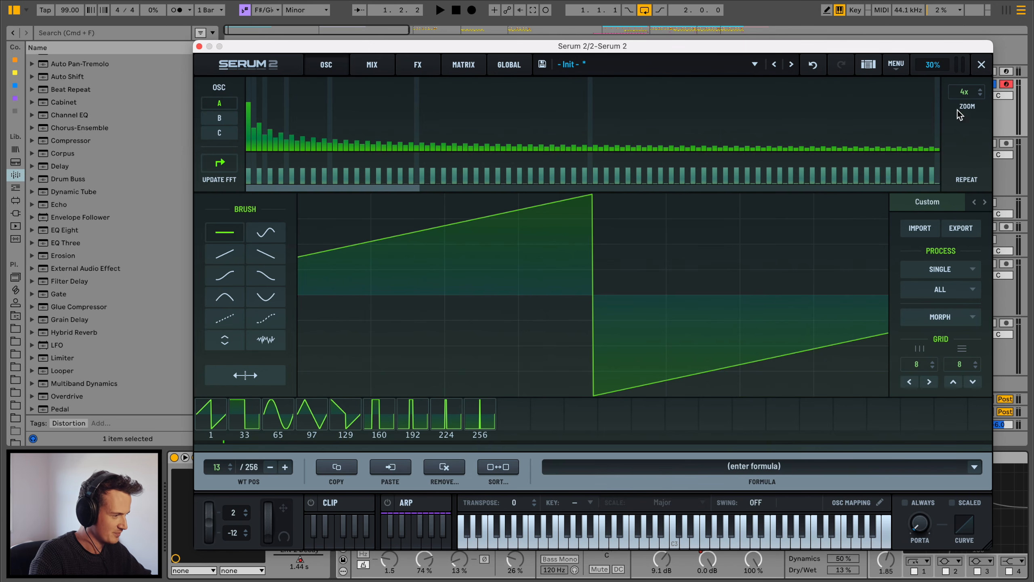
{"action": "left_click", "coordinate": [981, 65]}
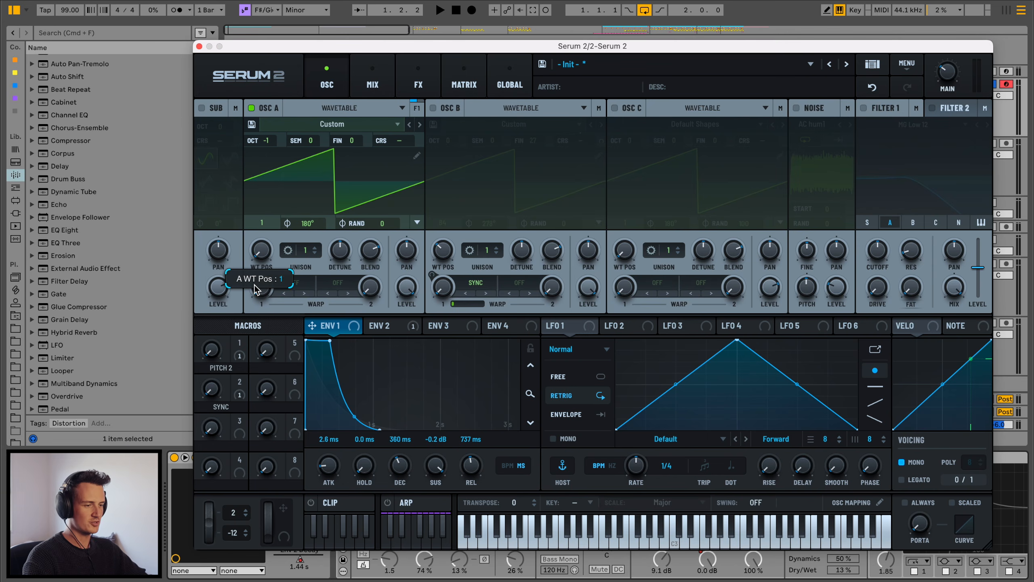
- Set oscillator A's wavetable position to 21, between the saw and square shapes
{"action": "left_click_drag", "start_coordinate": [259, 265], "coordinate": [265, 250]}
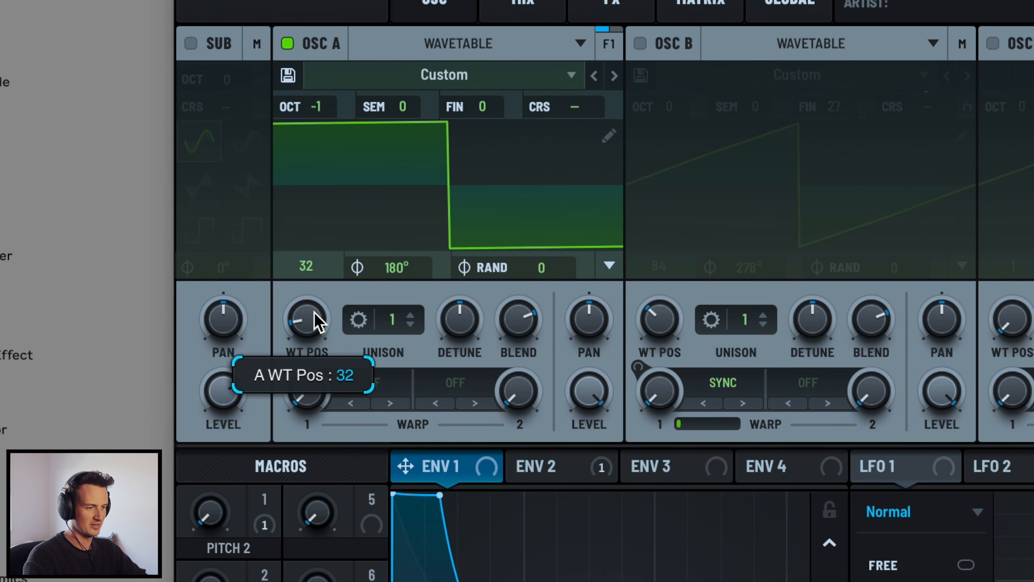
{"action": "left_click_drag", "start_coordinate": [314, 319], "coordinate": [312, 324]}
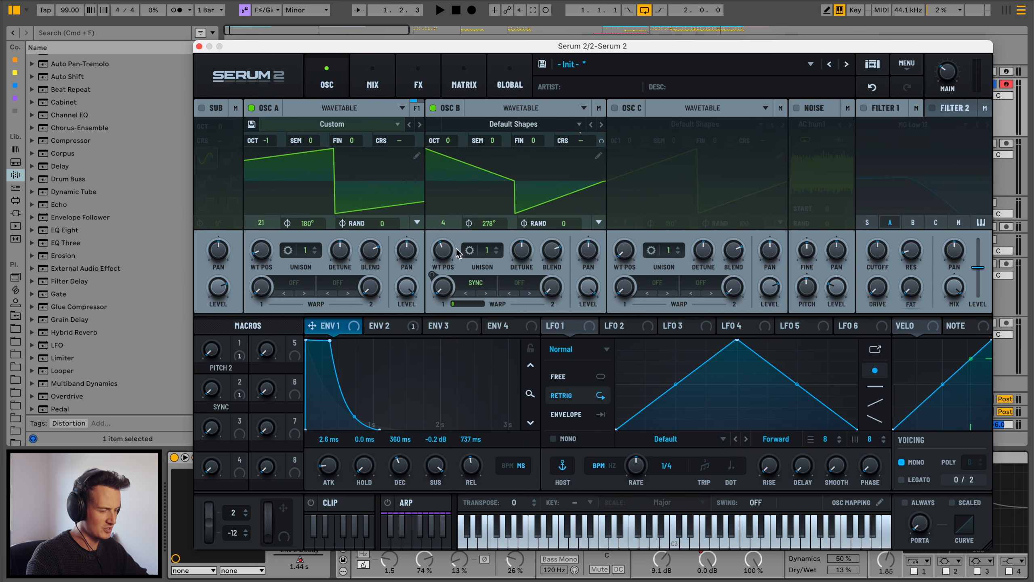
- Set oscillator B's wavetable position to 1 and its fine tuning to 28 cents
{"action": "left_click_drag", "start_coordinate": [459, 253], "coordinate": [442, 309]}
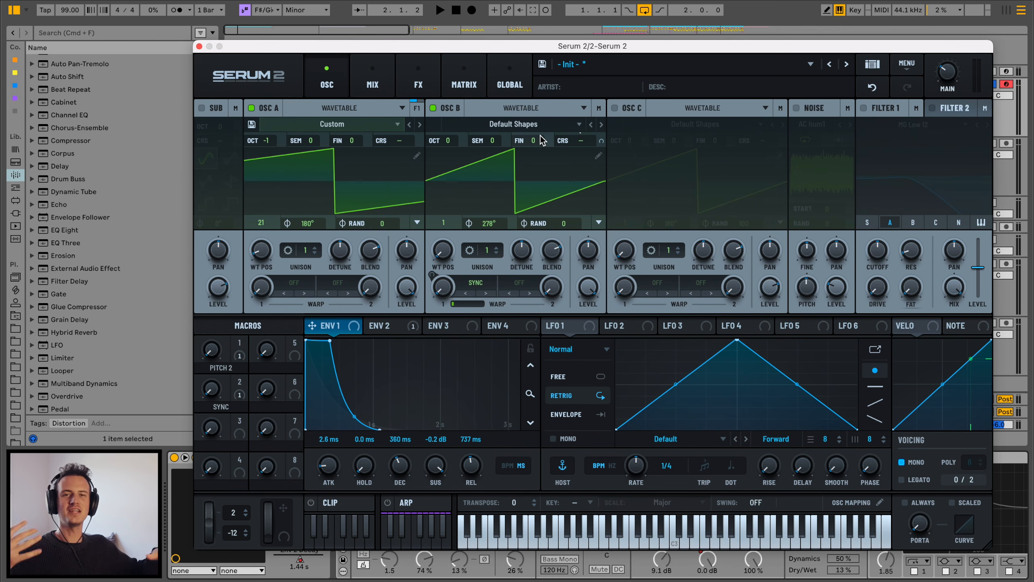
{"action": "left_click_drag", "start_coordinate": [541, 141], "coordinate": [546, 126]}
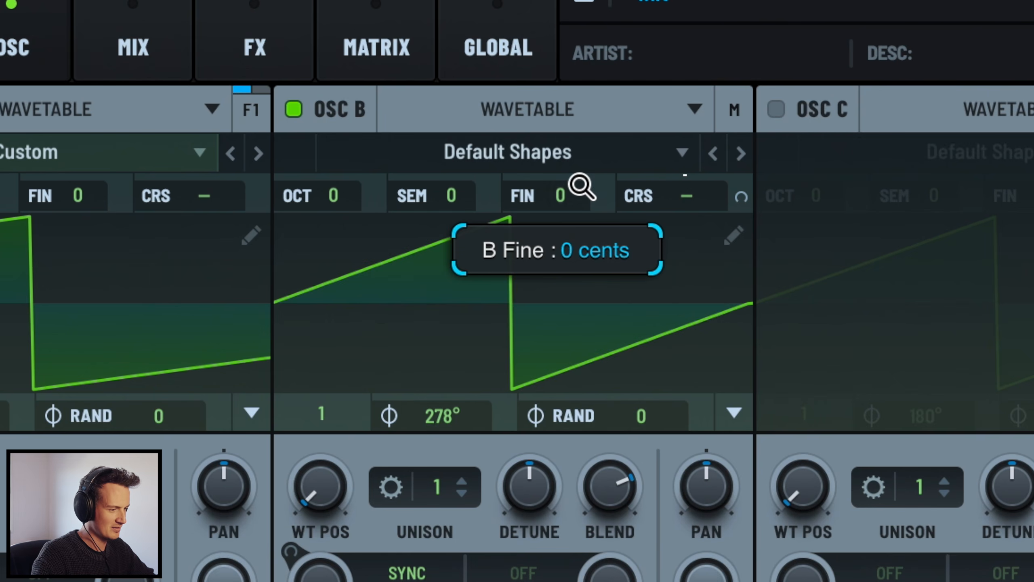
{"action": "left_click_drag", "start_coordinate": [596, 158], "coordinate": [598, 143]}
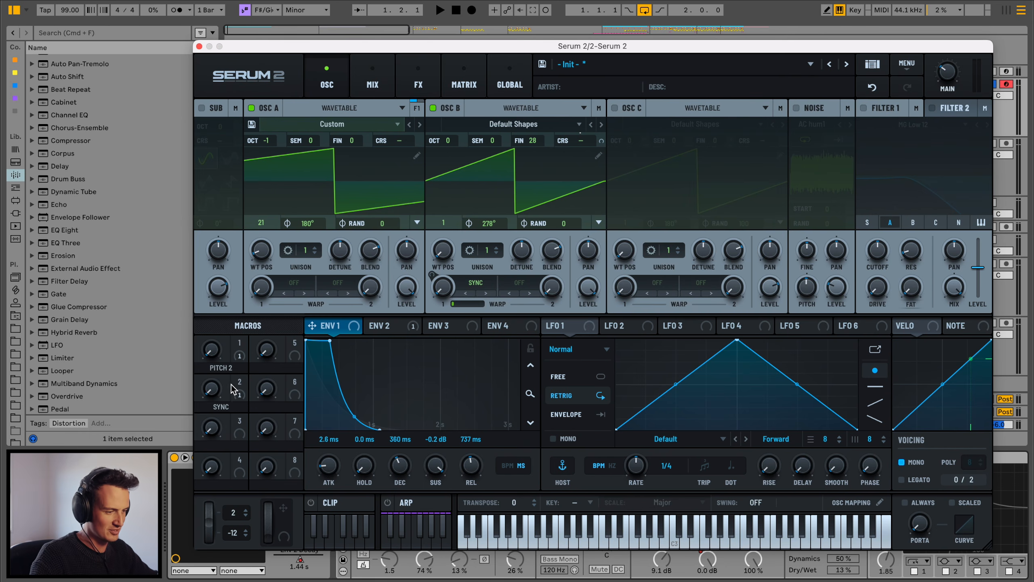
- Check the SYNC macro's assignment to oscillator B's Sync warp, and sweep the macro up and back down
{"action": "left_click_drag", "start_coordinate": [232, 389], "coordinate": [478, 291]}
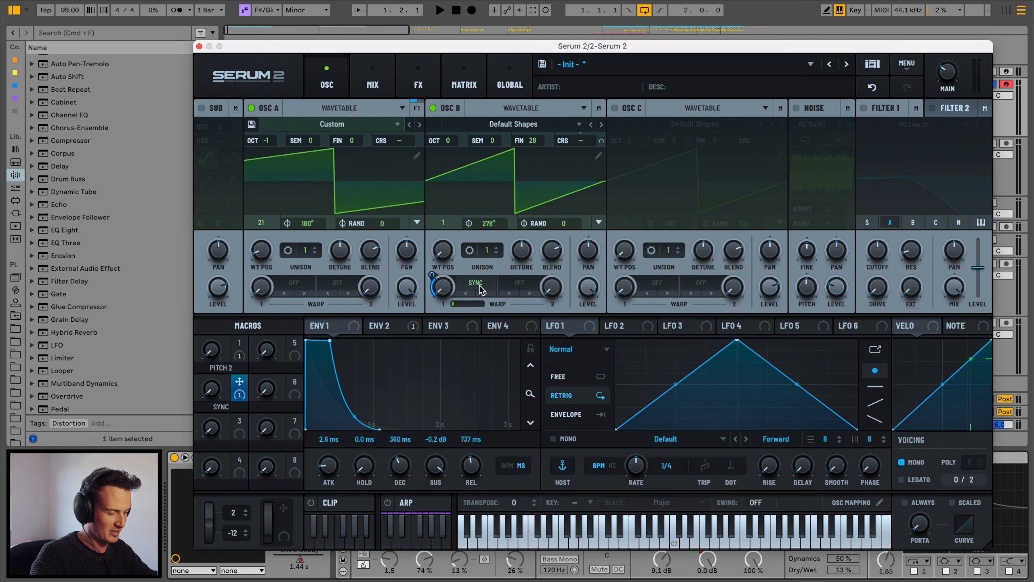
{"action": "left_click", "coordinate": [482, 282]}
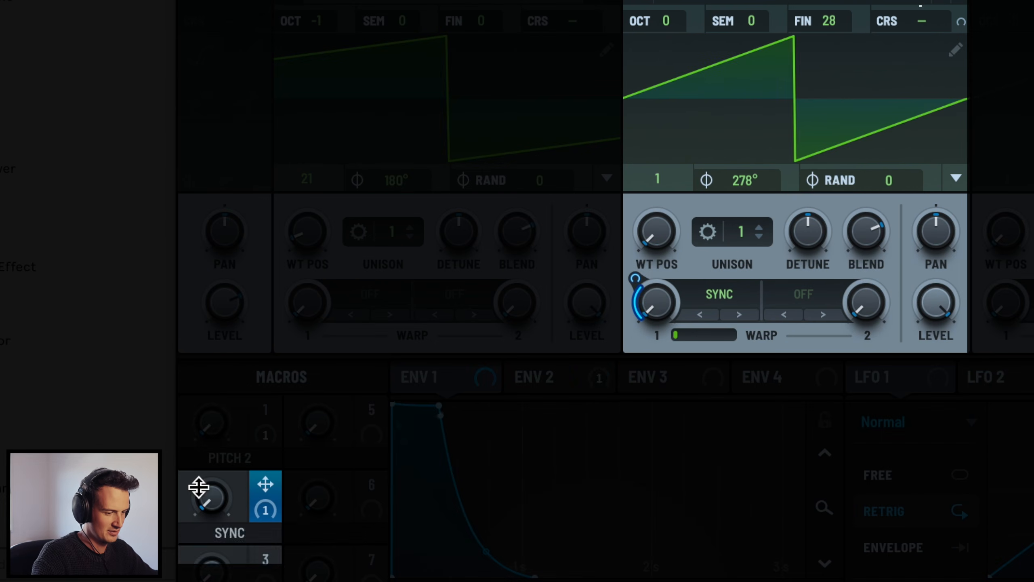
{"action": "left_click_drag", "start_coordinate": [208, 388], "coordinate": [285, 174]}
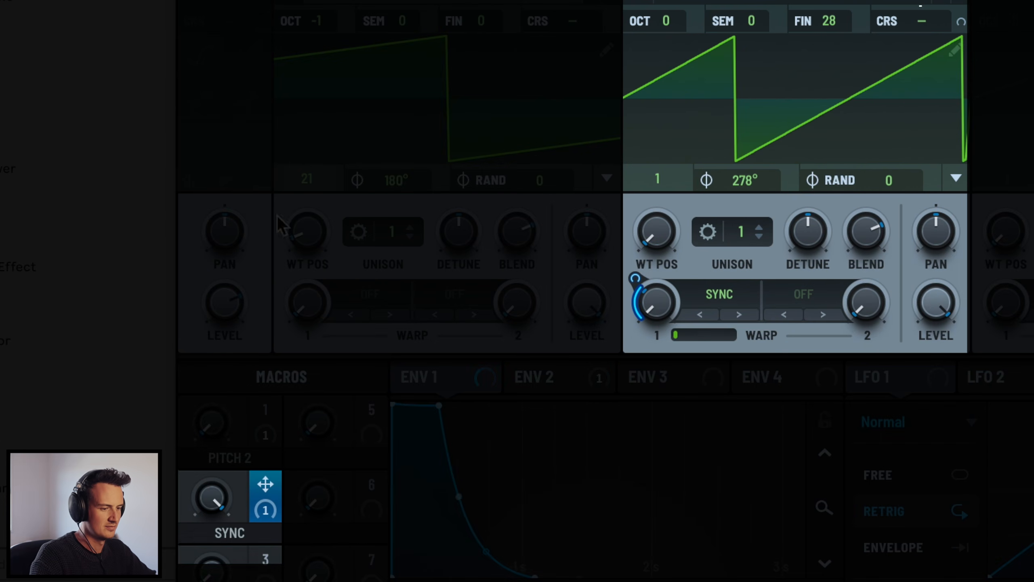
{"action": "left_click_drag", "start_coordinate": [218, 501], "coordinate": [197, 576]}
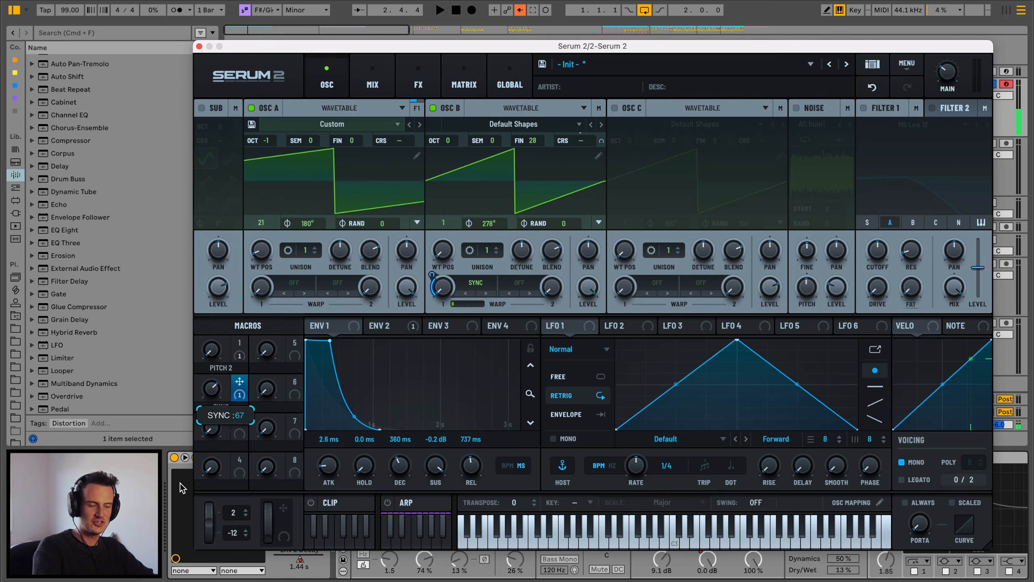
- Show Env 2 and raise the PITCH 2 macro to 81
{"action": "left_click", "coordinate": [385, 325]}
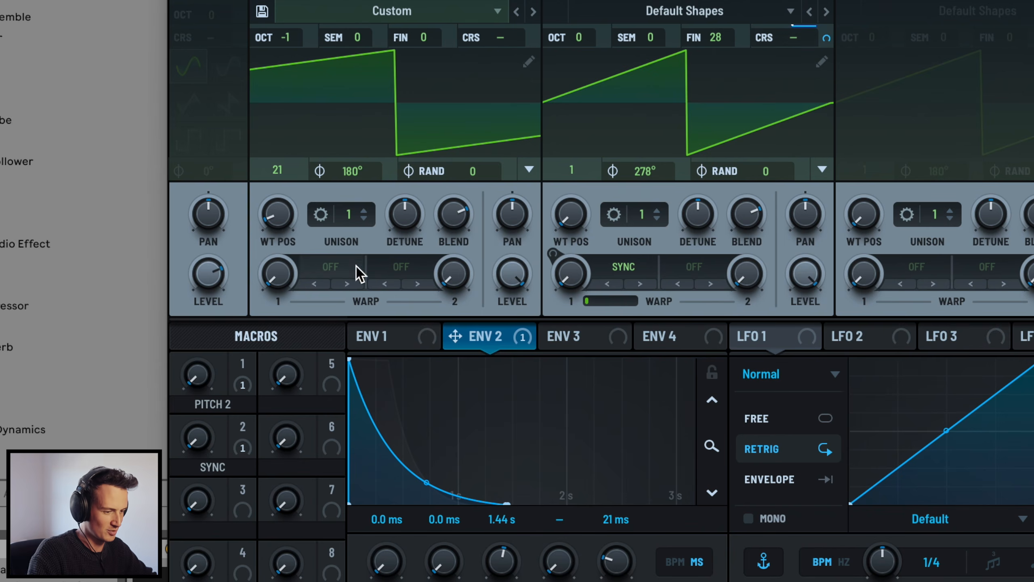
{"action": "left_click", "coordinate": [198, 376]}
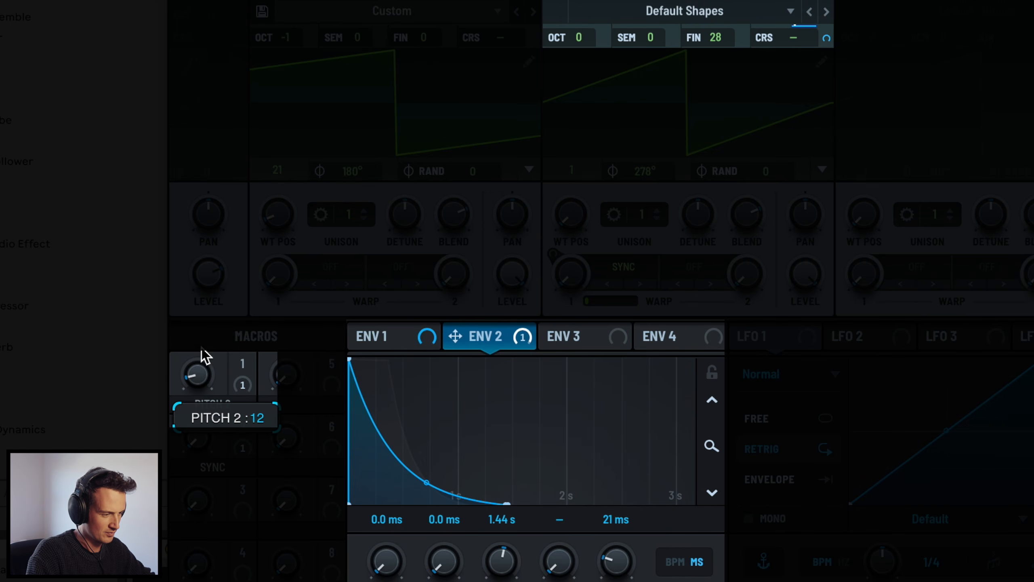
{"action": "left_click_drag", "start_coordinate": [204, 332], "coordinate": [215, 297]}
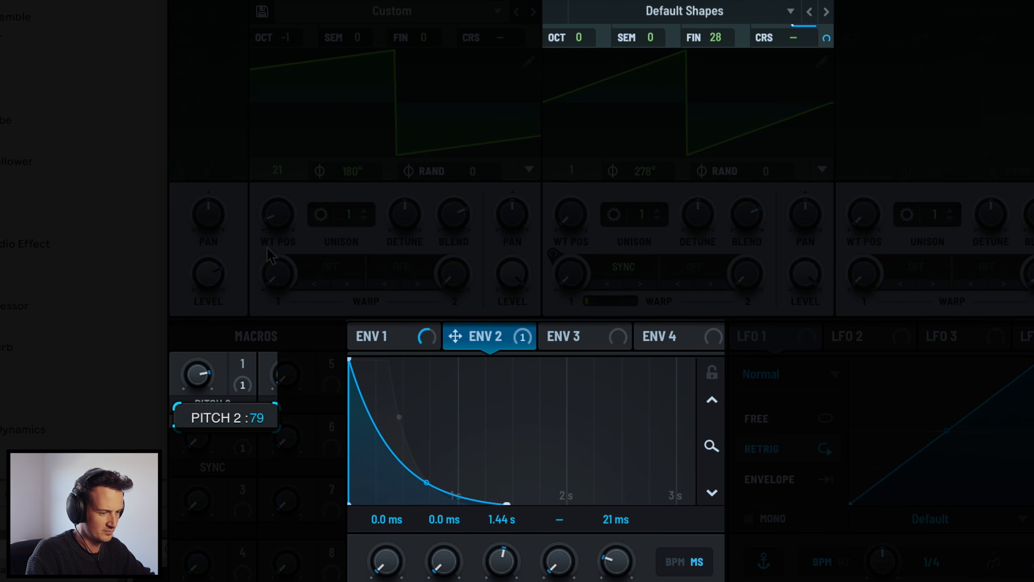
{"action": "left_click_drag", "start_coordinate": [264, 230], "coordinate": [264, 240]}
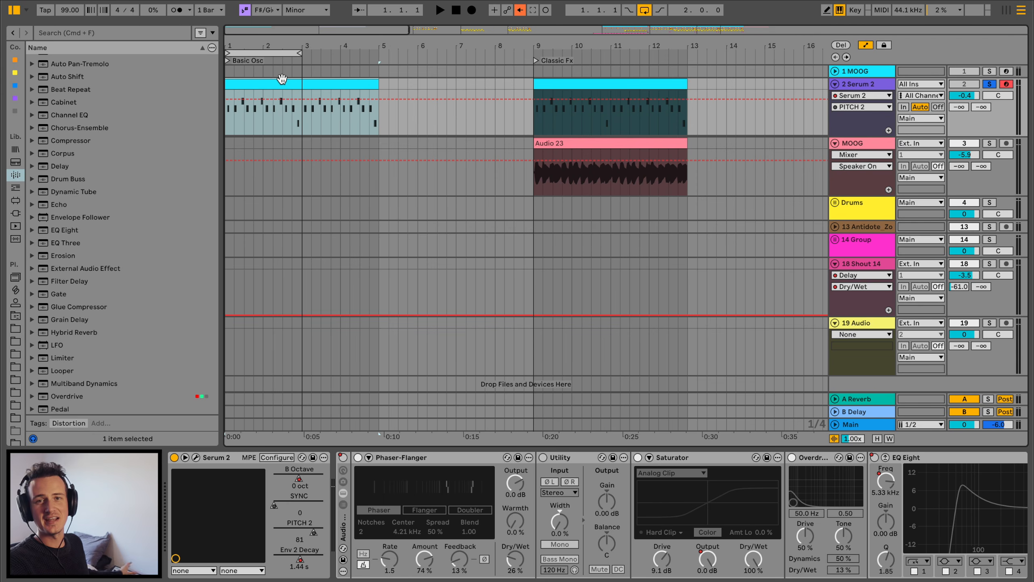
- Select the Serum 2 clip in the Classic Fx section and review the track's audio effects chain
{"action": "left_click", "coordinate": [559, 84]}
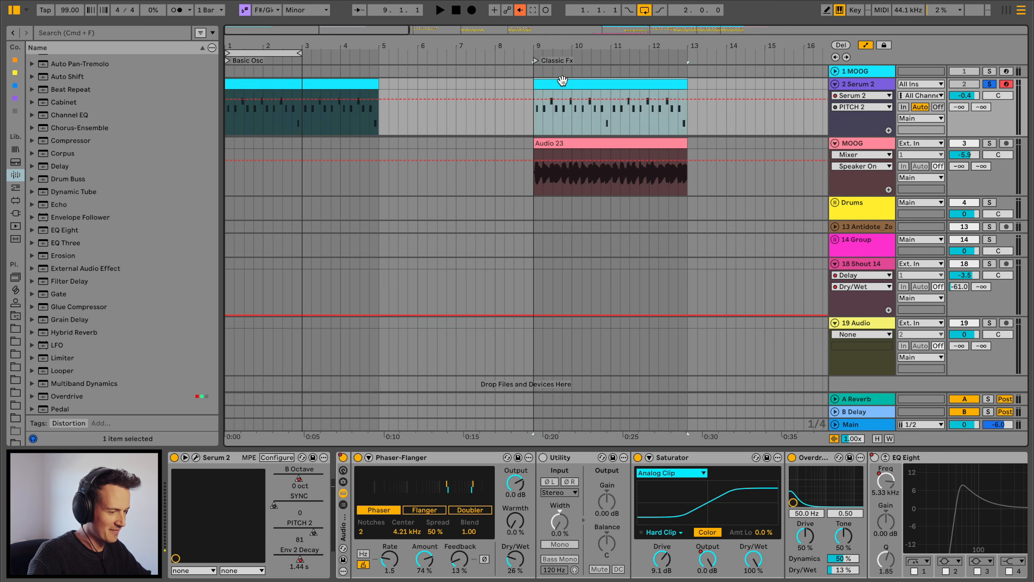
{"action": "scroll", "coordinate": [488, 225], "scroll_direction": "right", "scroll_amount": 5}
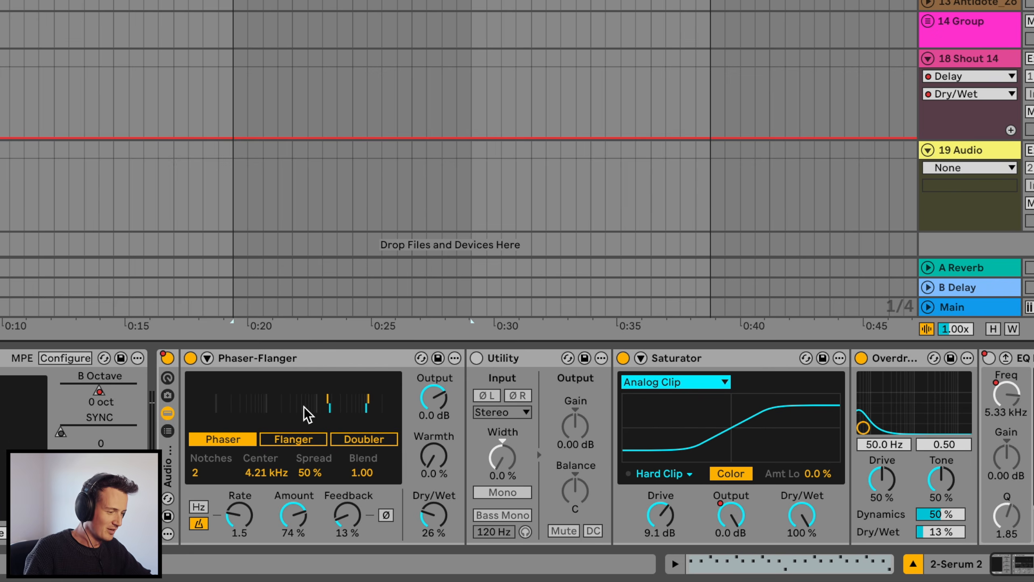
{"action": "scroll", "coordinate": [570, 387], "scroll_direction": "right", "scroll_amount": 8}
{"action": "scroll", "coordinate": [574, 393], "scroll_direction": "left", "scroll_amount": 8}
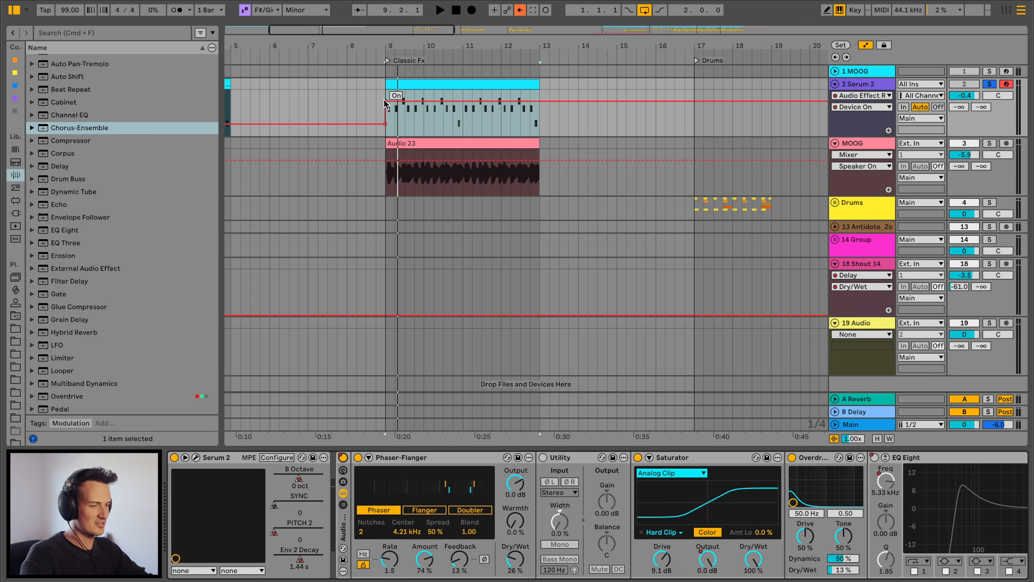
- Play the Classic Fx section and solo the MOOG track to compare it with Serum 2
{"action": "key", "text": "space"}
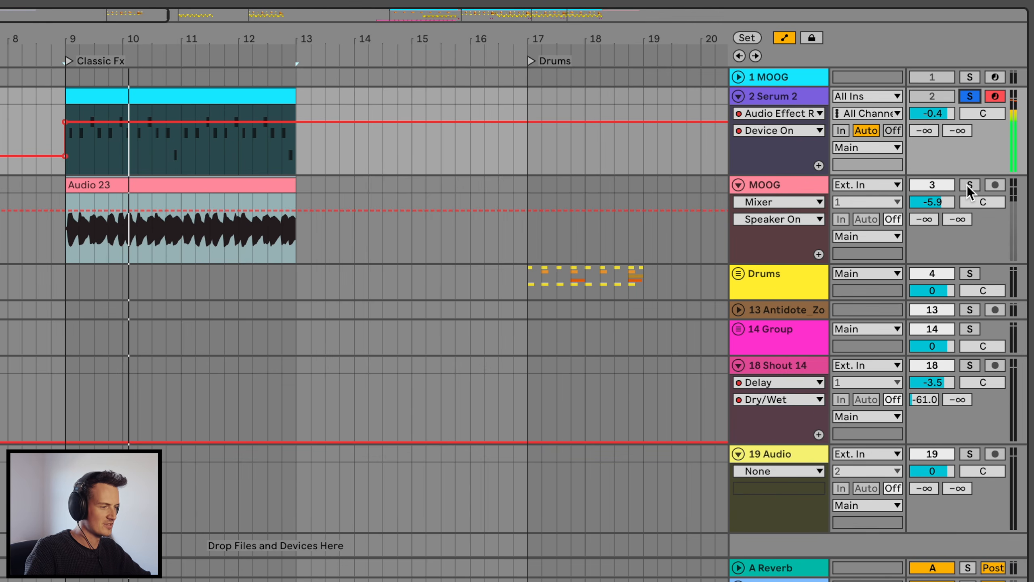
{"action": "key", "text": "space"}
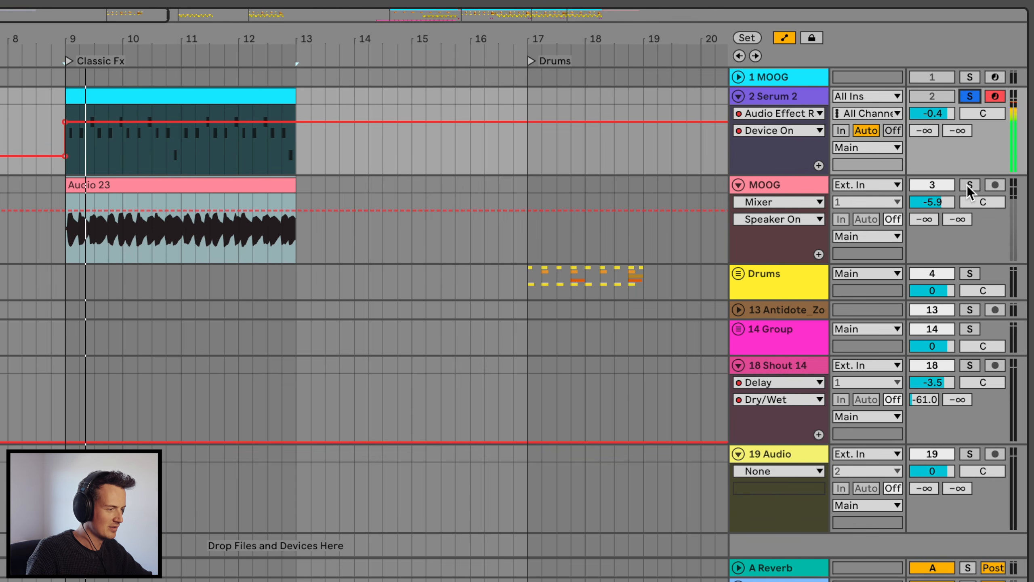
{"action": "left_click", "coordinate": [967, 185]}
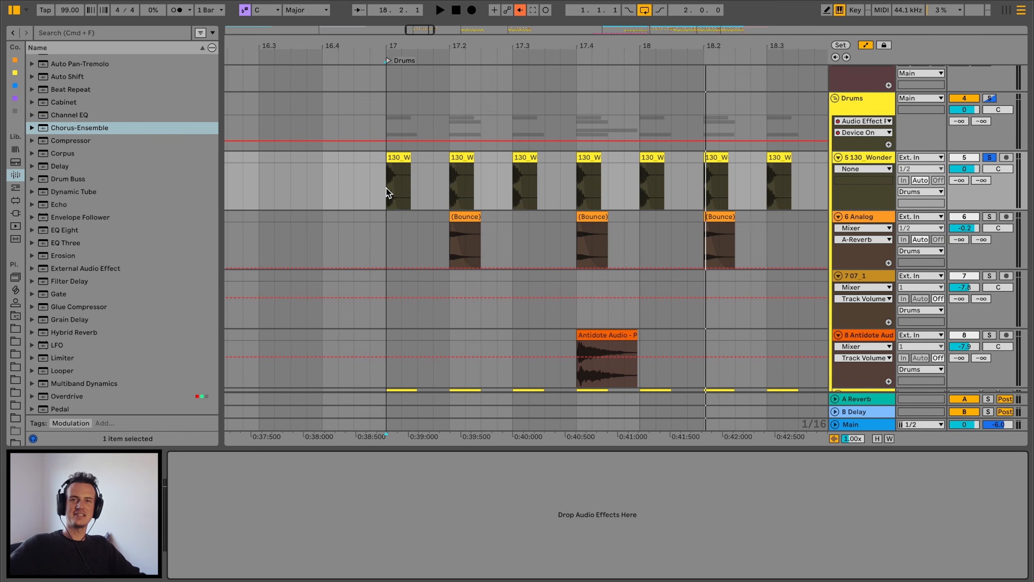
- Select the beat from 17.2 to 17.3 on the Analog track, and play it with the first Overdrive enabled
{"action": "left_click", "coordinate": [438, 220]}
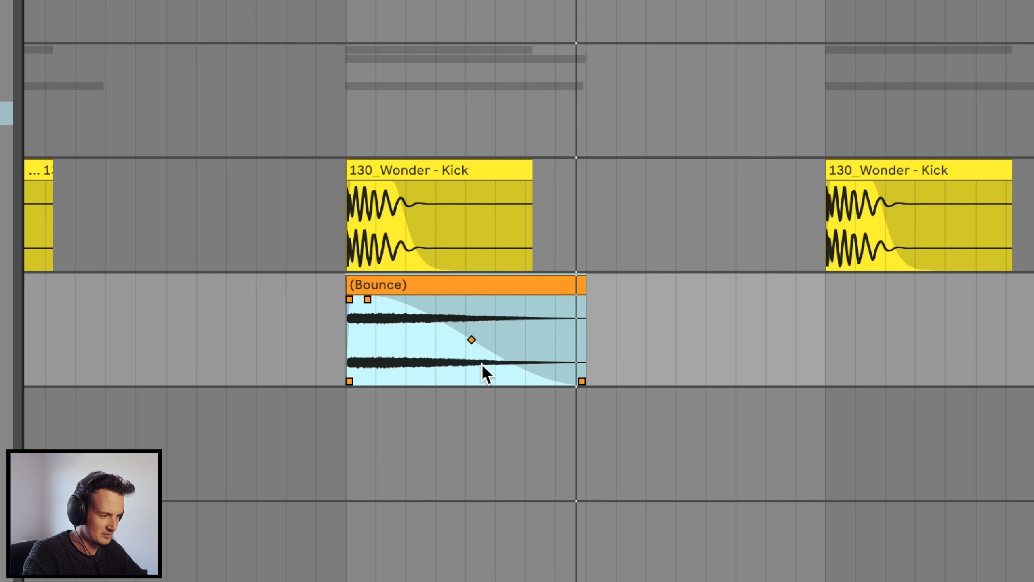
{"action": "left_click_drag", "start_coordinate": [458, 246], "coordinate": [429, 250]}
{"action": "left_click_drag", "start_coordinate": [419, 350], "coordinate": [457, 329]}
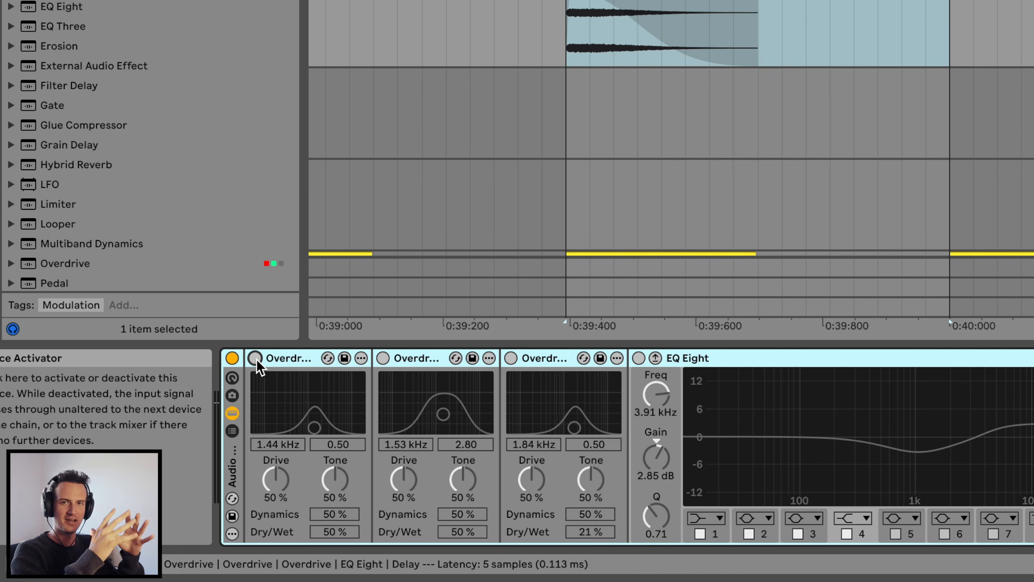
{"action": "left_click", "coordinate": [256, 358]}
{"action": "key", "text": "space"}
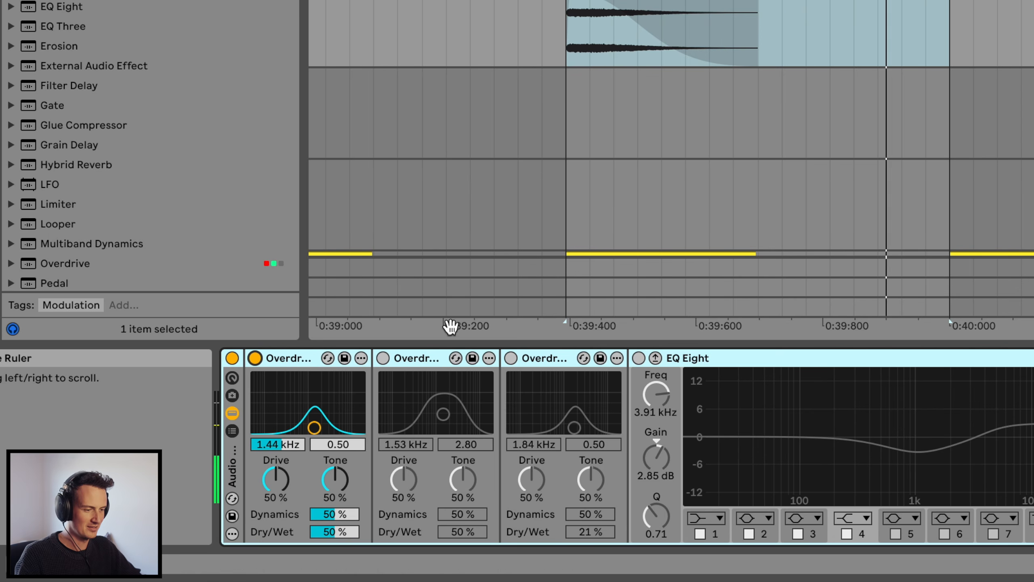
- Enable the second and third Overdrives on the Analog track and toggle the whole effect rack to compare the sound with the bypassed signal
{"action": "left_click", "coordinate": [383, 357]}
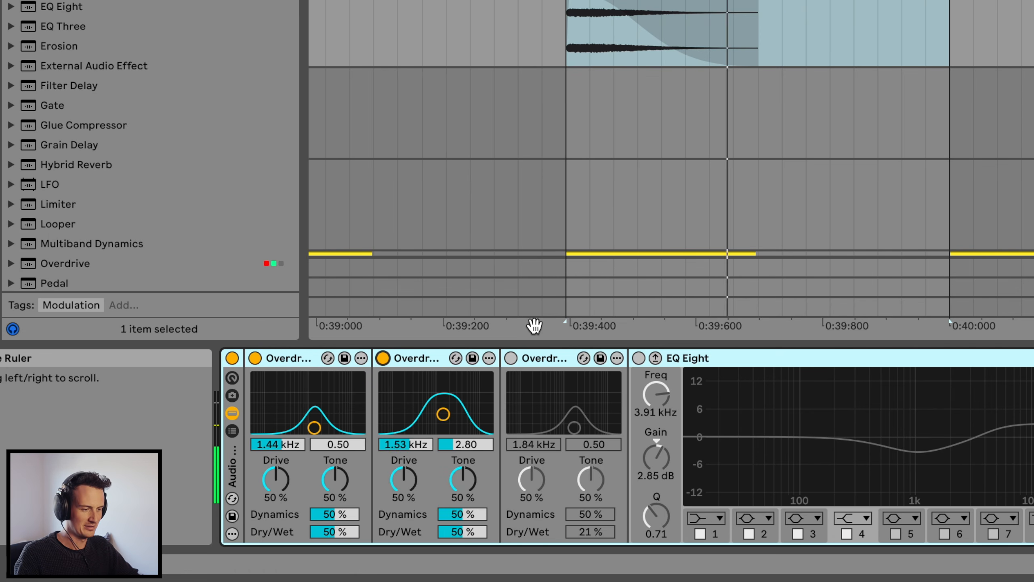
{"action": "left_click", "coordinate": [511, 358]}
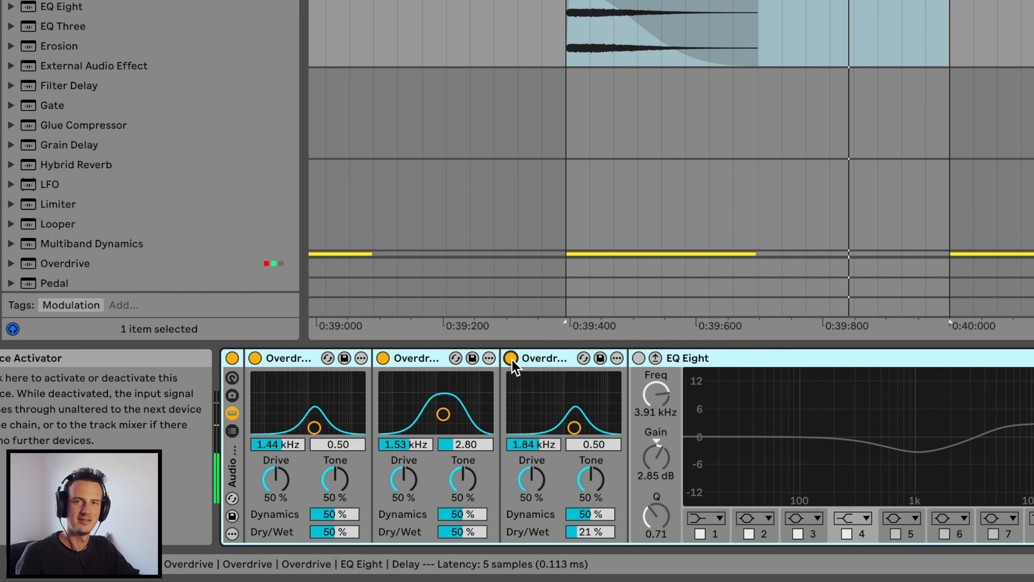
{"action": "left_click", "coordinate": [232, 357]}
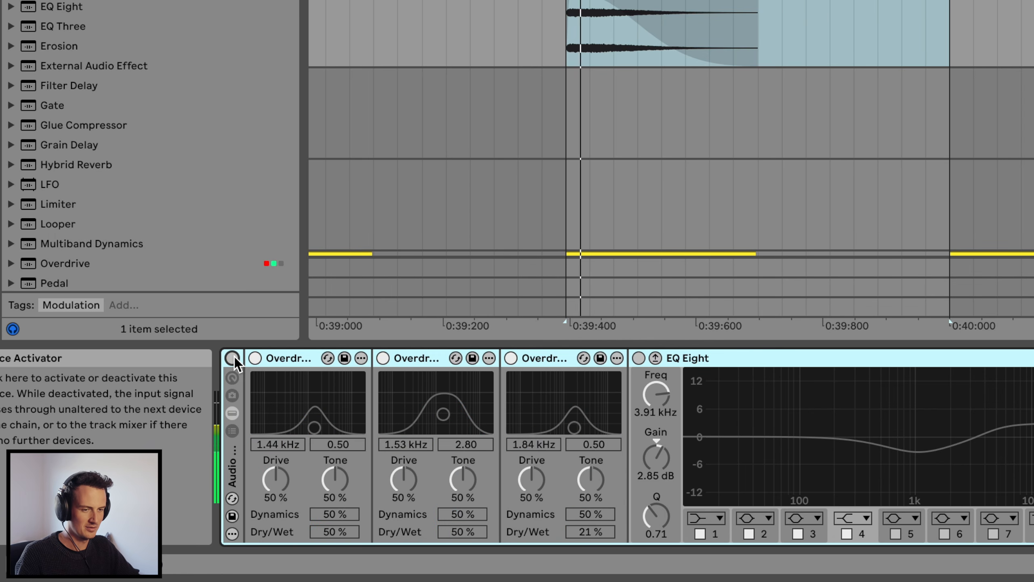
{"action": "left_click", "coordinate": [233, 357]}
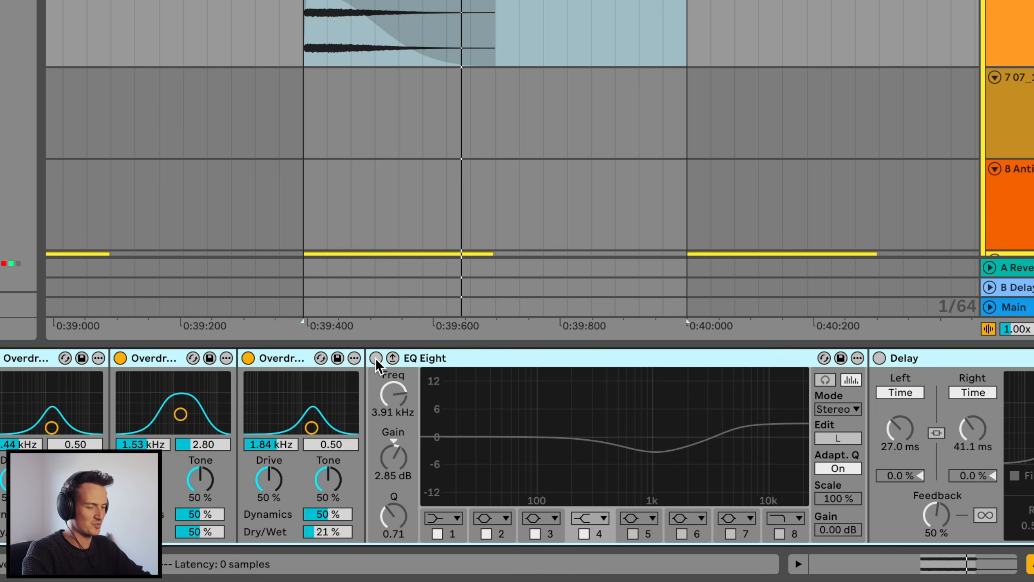
- Enable the EQ Eight and the Delay on the Analog track, and play the beat at 17.2 through the full chain
{"action": "left_click", "coordinate": [376, 358]}
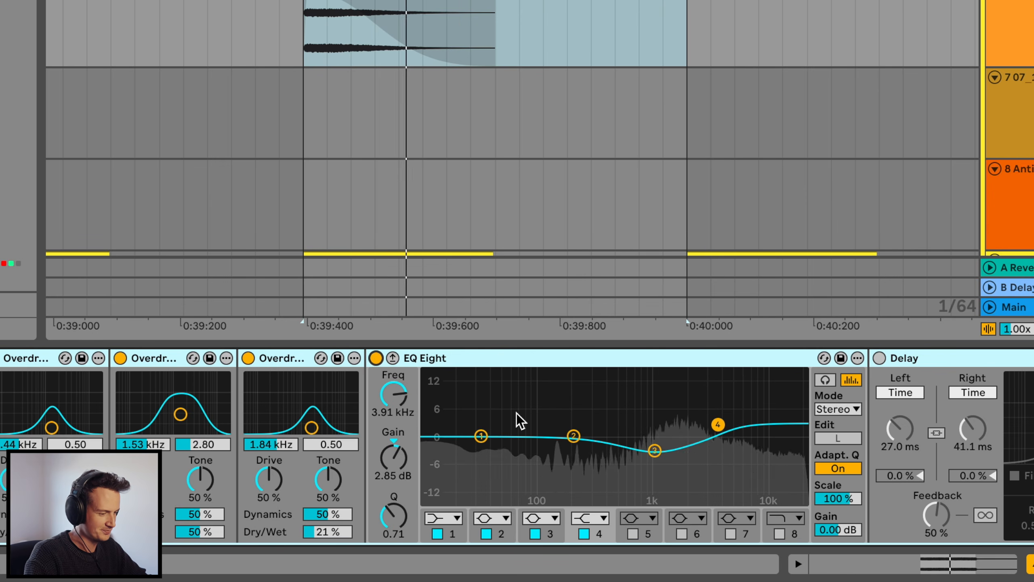
{"action": "scroll", "coordinate": [519, 423], "scroll_direction": "right", "scroll_amount": 1}
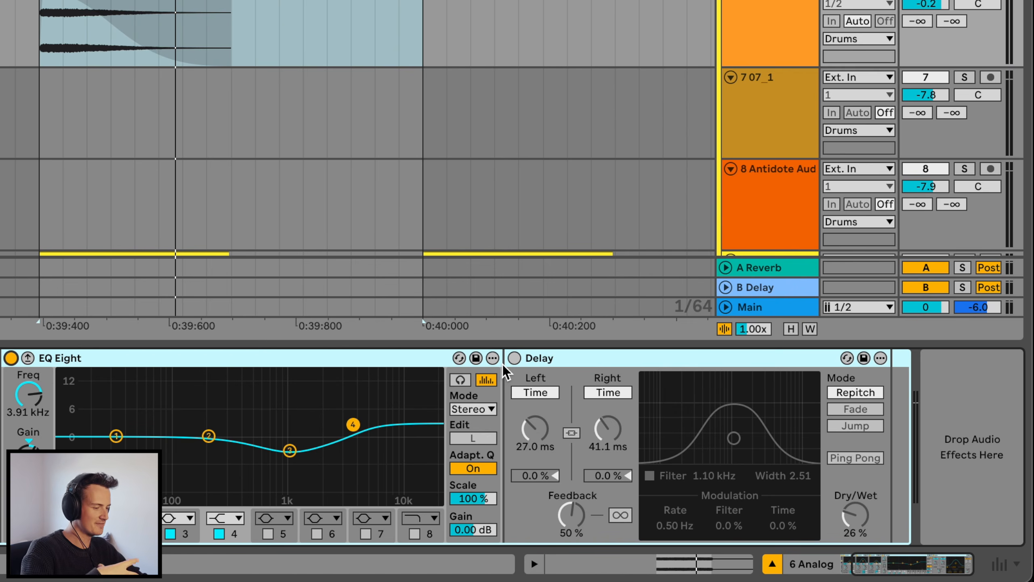
{"action": "left_click", "coordinate": [513, 358]}
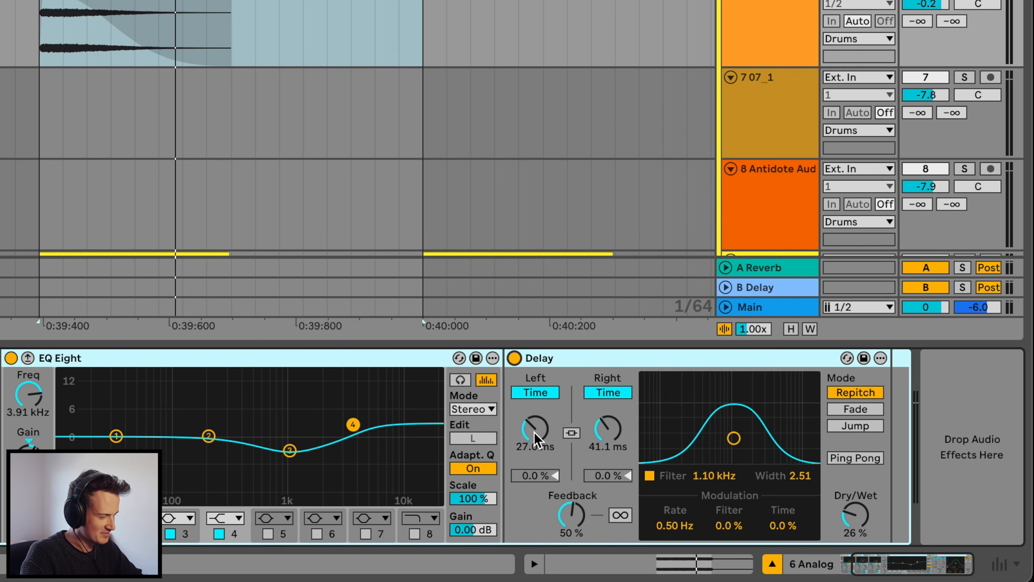
{"action": "left_click", "coordinate": [535, 433]}
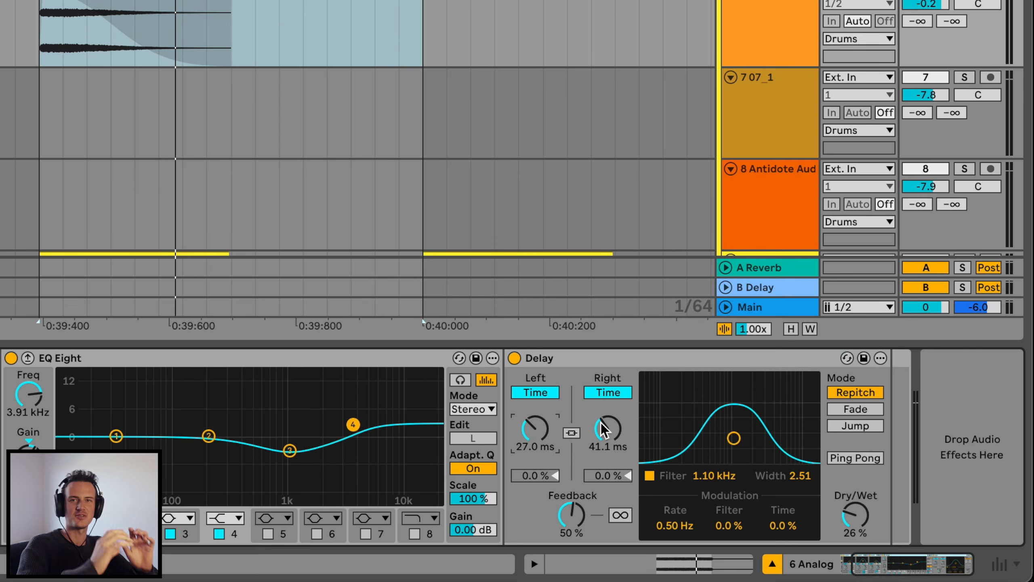
{"action": "key", "text": "space"}
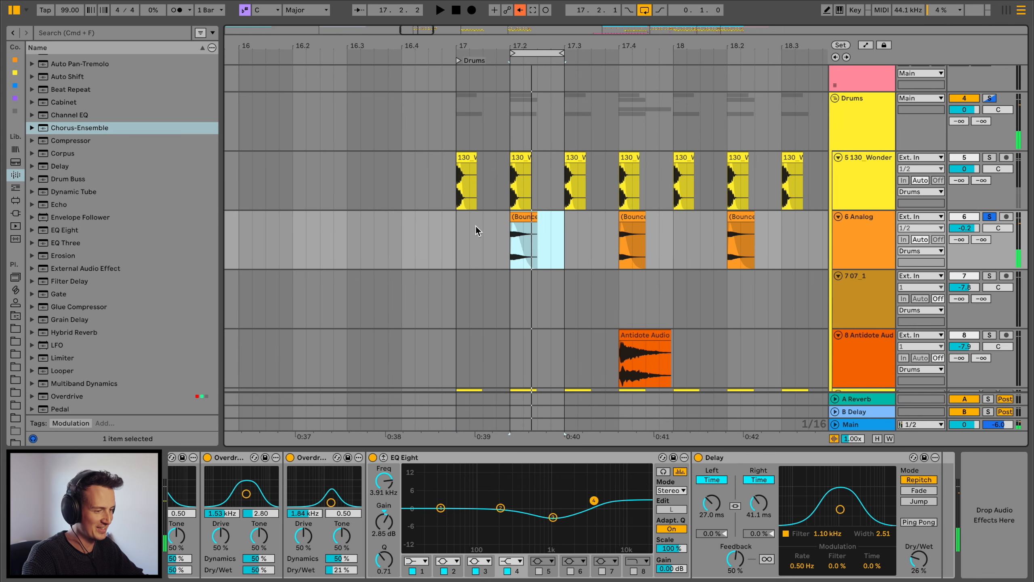
{"action": "left_click", "coordinate": [463, 241]}
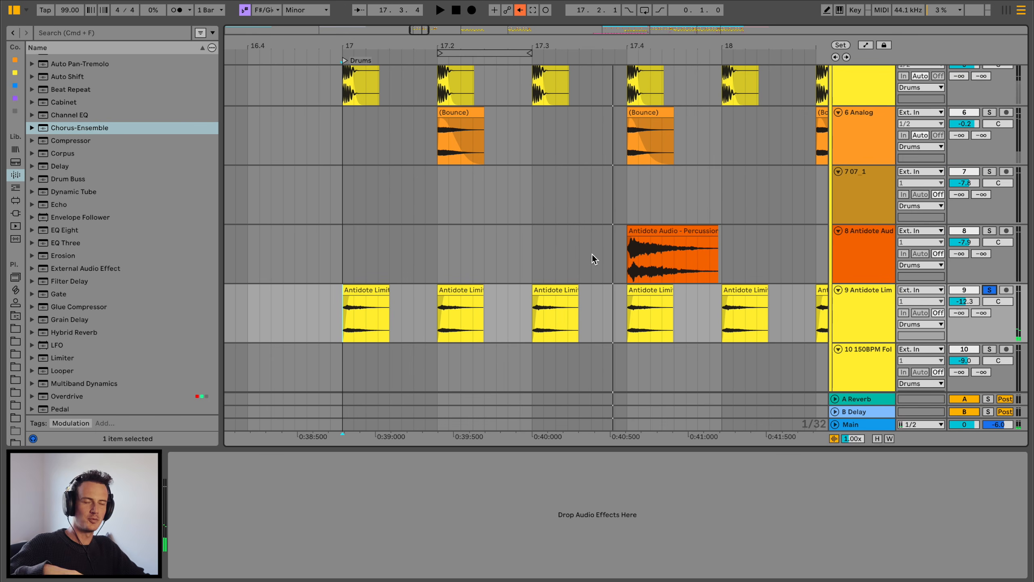
- Solo the Antidote Audio percussion track and play its clip at 17.4
{"action": "scroll", "coordinate": [594, 259], "scroll_direction": "right", "scroll_amount": 5}
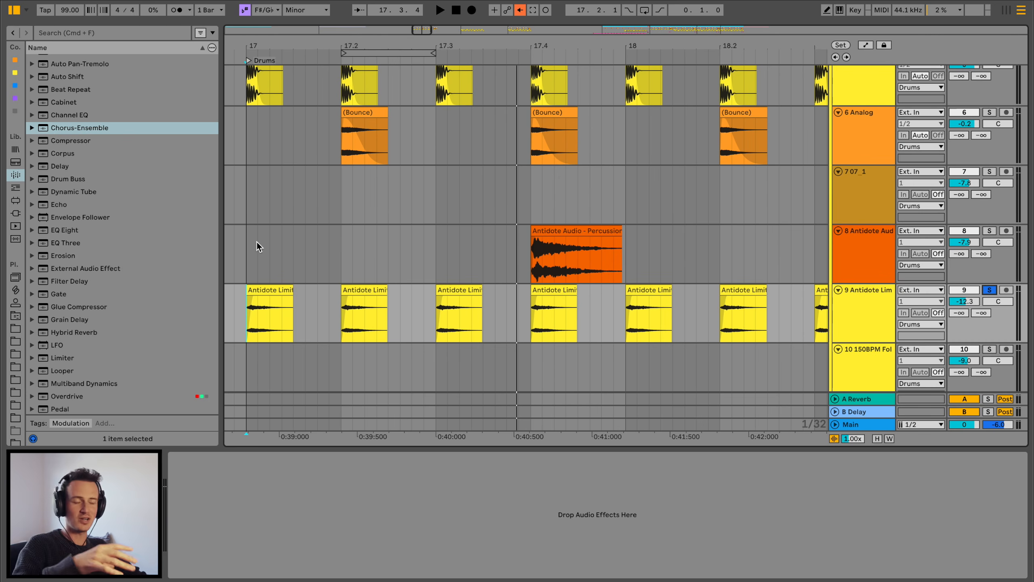
{"action": "scroll", "coordinate": [430, 268], "scroll_direction": "right", "scroll_amount": 2}
{"action": "scroll", "coordinate": [430, 269], "scroll_direction": "up", "scroll_amount": 1}
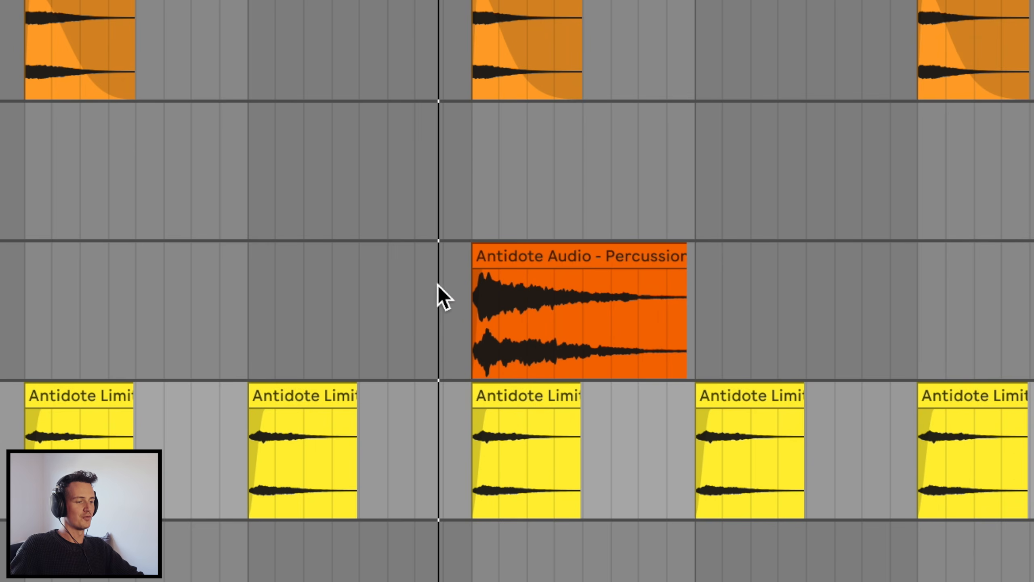
{"action": "left_click", "coordinate": [439, 285]}
{"action": "left_click", "coordinate": [989, 241]}
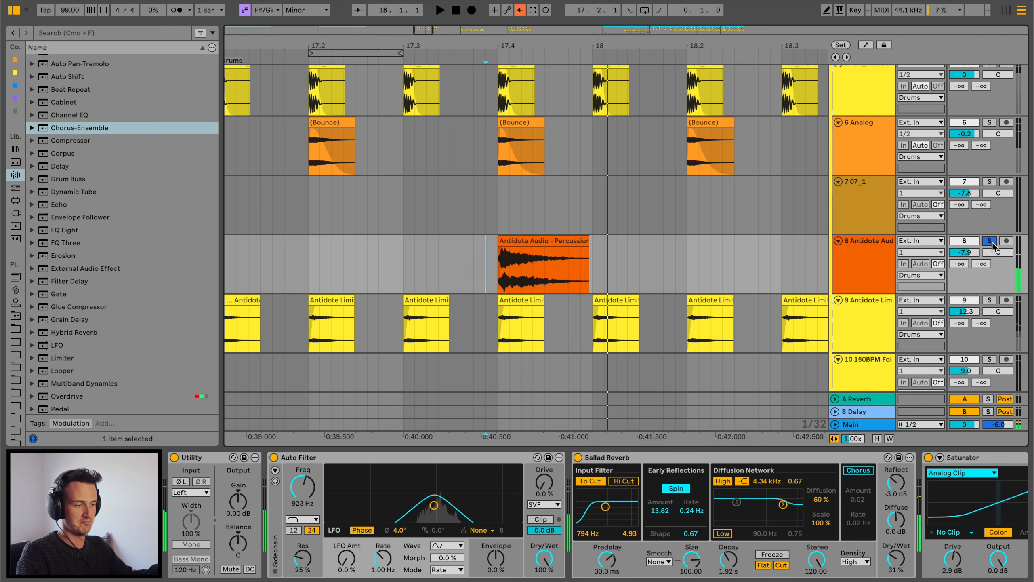
{"action": "key", "text": "space"}
{"action": "key", "text": "space"}
{"action": "key", "text": "space"}
{"action": "key", "text": "space"}
{"action": "scroll", "coordinate": [742, 260], "scroll_direction": "up", "scroll_amount": 1}
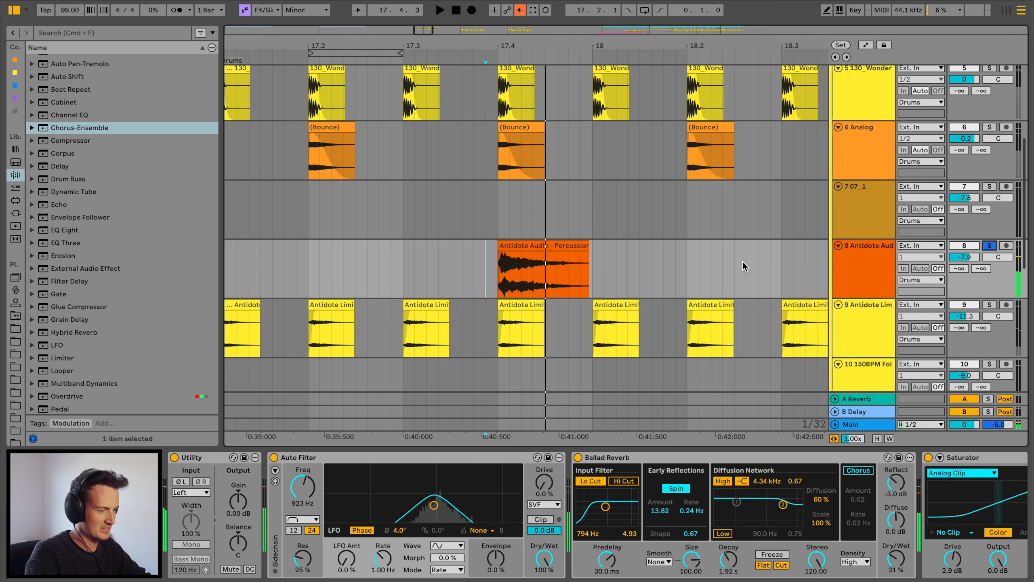
- Solo the 07_1 track and play its chopped clips at 18.4
{"action": "scroll", "coordinate": [743, 262], "scroll_direction": "right", "scroll_amount": 5}
{"action": "left_click", "coordinate": [604, 218]}
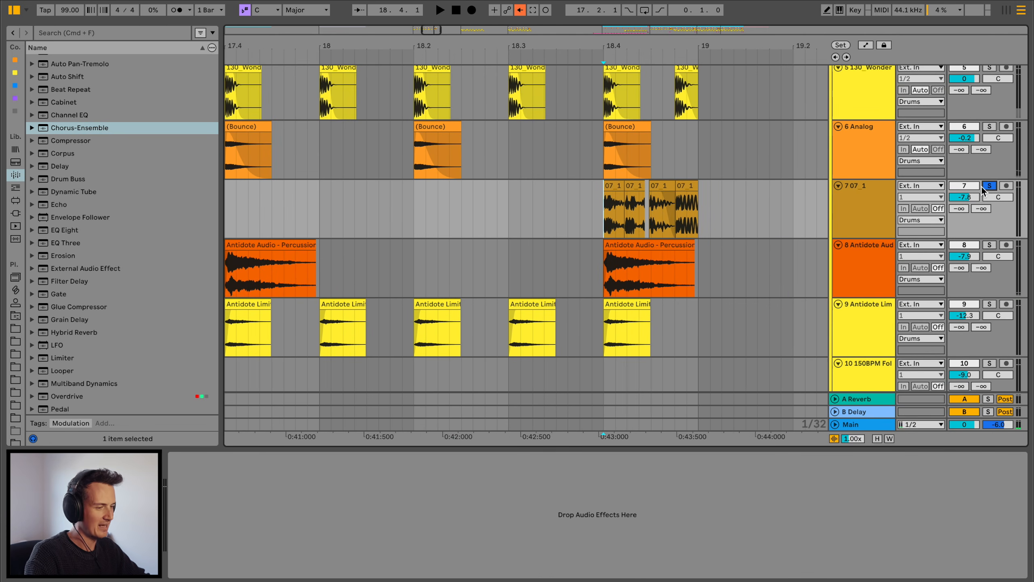
{"action": "key", "text": "space"}
{"action": "key", "text": "space"}
{"action": "key", "text": "space"}
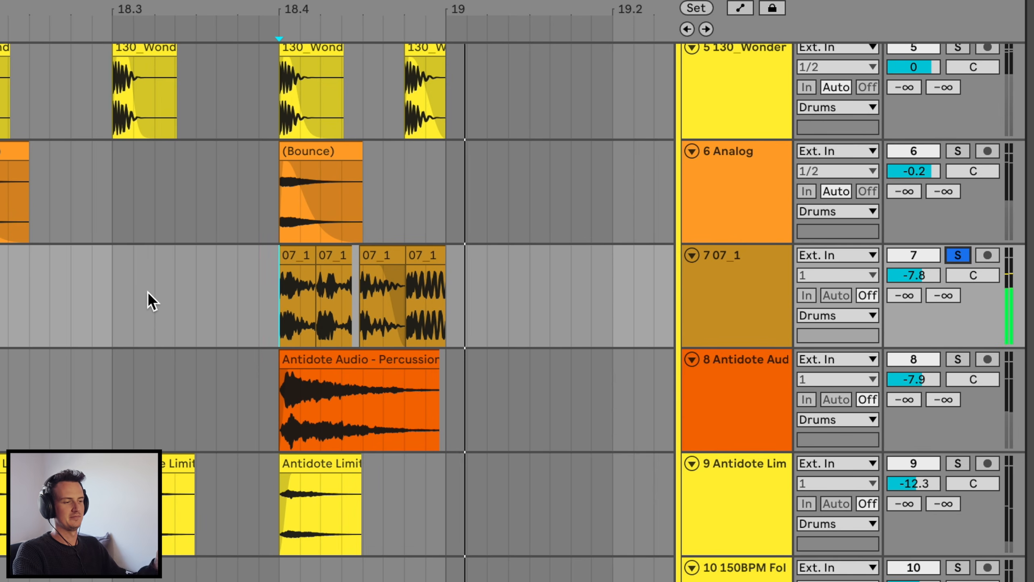
{"action": "key", "text": "space"}
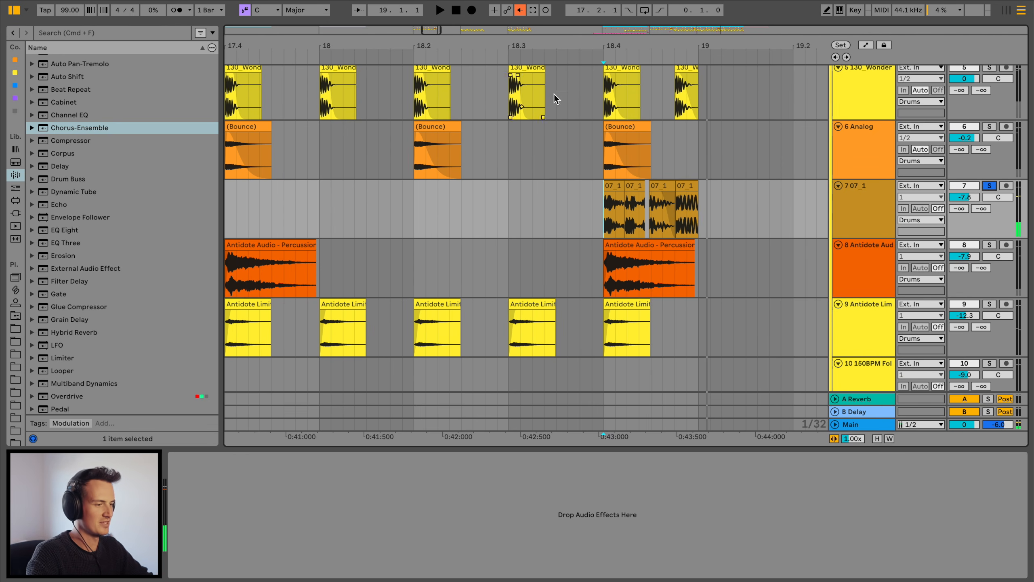
- Play the full drum pattern from bar 17 and the soloed Antidote Lim track from bar 21
{"action": "left_click_drag", "start_coordinate": [573, 49], "coordinate": [574, 27]}
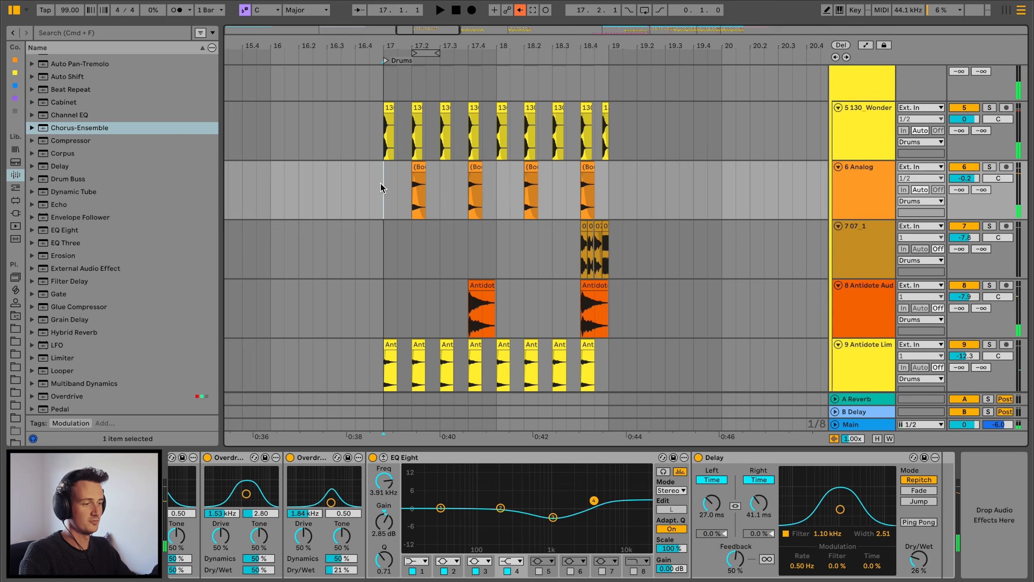
{"action": "key", "text": "space"}
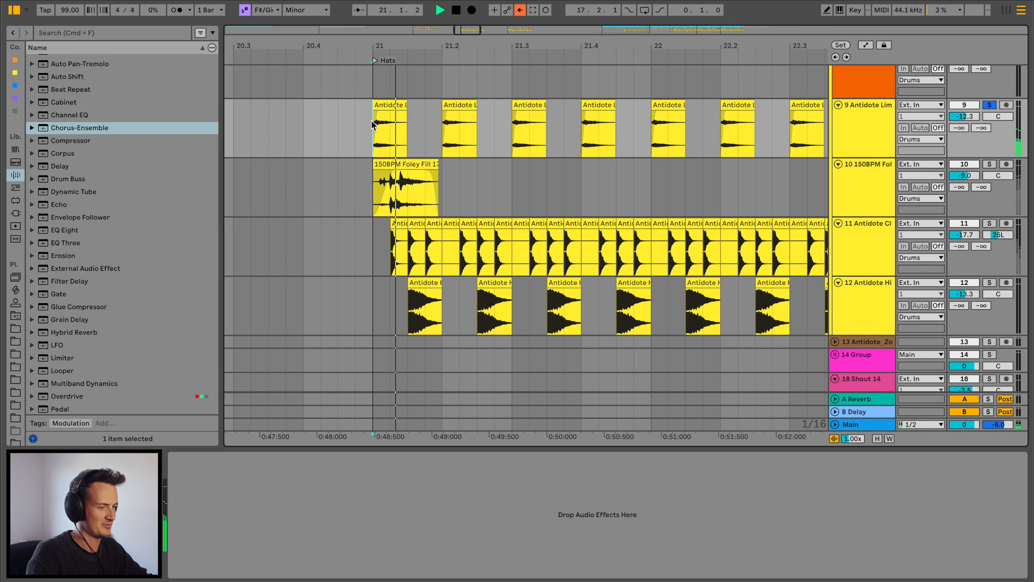
{"action": "key", "text": "space"}
- Delete the Antidote Cl clip at bar 21 and play the Hats section from there
{"action": "left_click", "coordinate": [378, 295]}
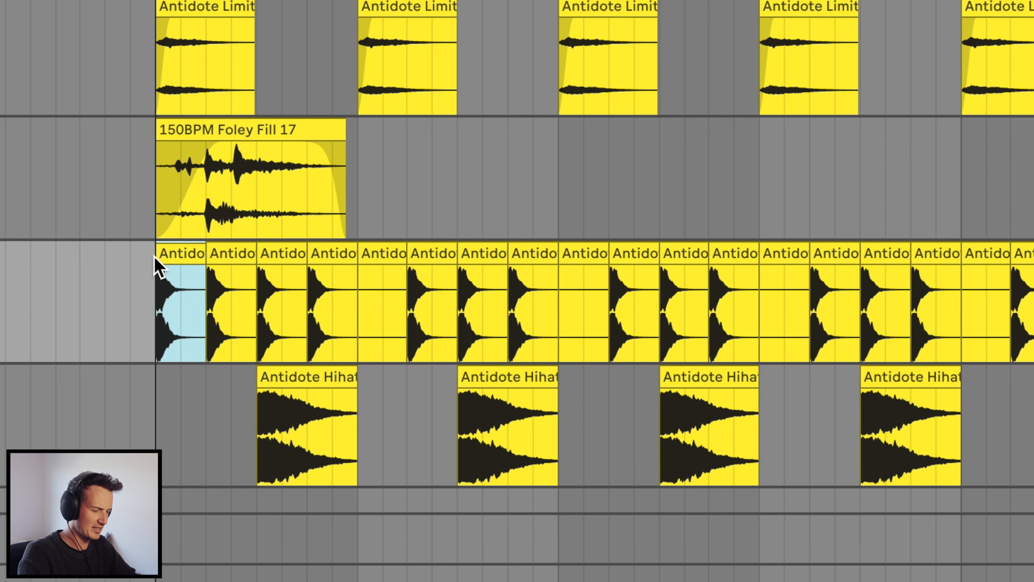
{"action": "key", "text": "Delete"}
{"action": "left_click", "coordinate": [152, 257]}
{"action": "key", "text": "space"}
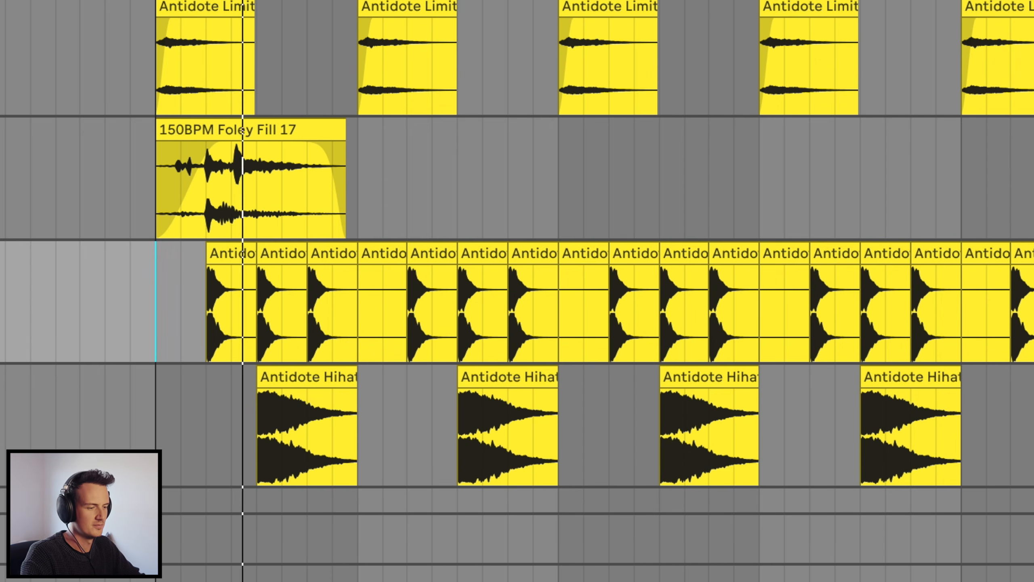
- Unsolo the 150BPM Foley track and play the Drums (all) section, comparing it with Redux off and on for the Drums group
{"action": "left_click_drag", "start_coordinate": [322, 5], "coordinate": [322, 0]}
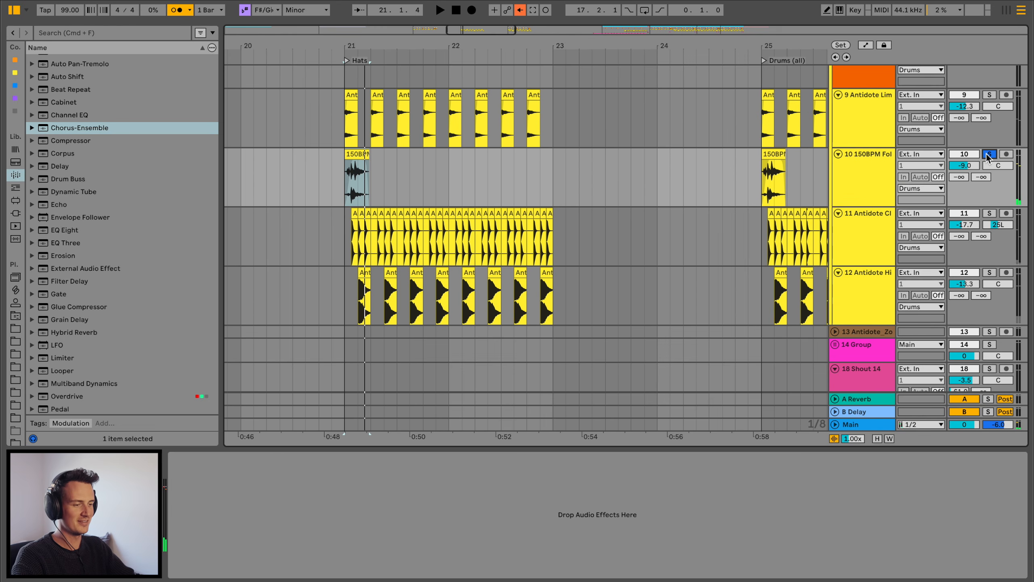
{"action": "left_click", "coordinate": [989, 154]}
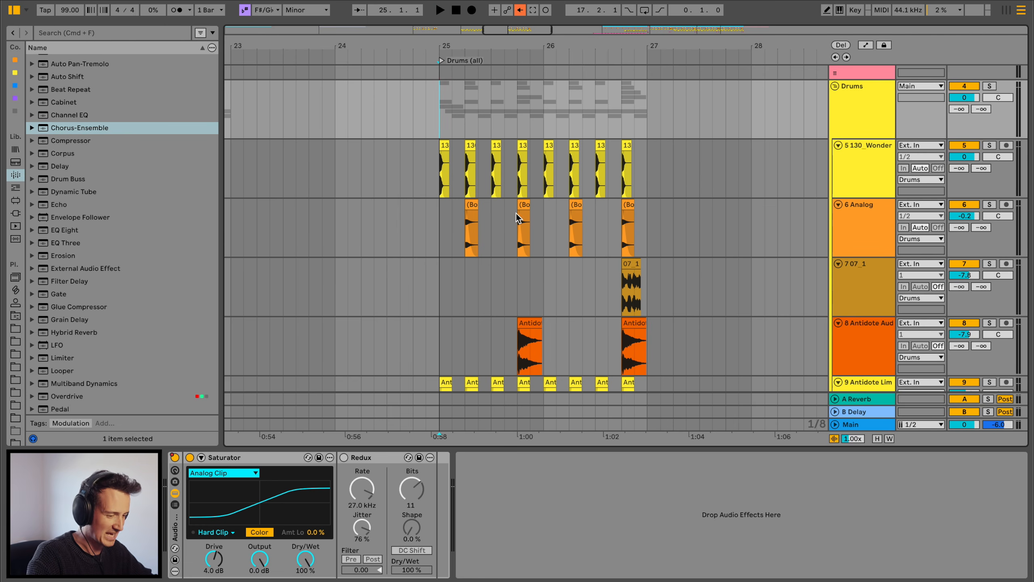
{"action": "key", "text": "space"}
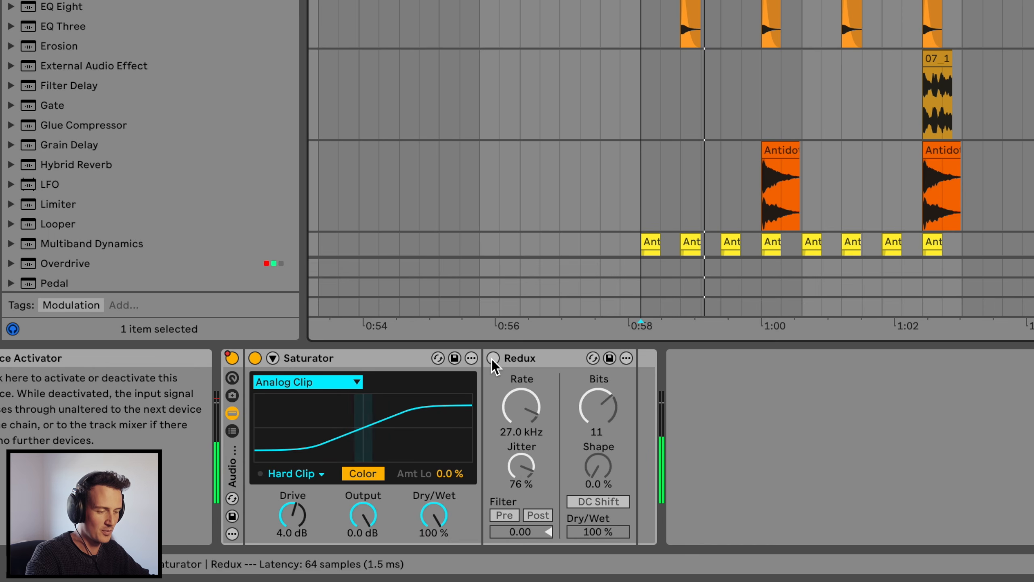
{"action": "left_click", "coordinate": [492, 358]}
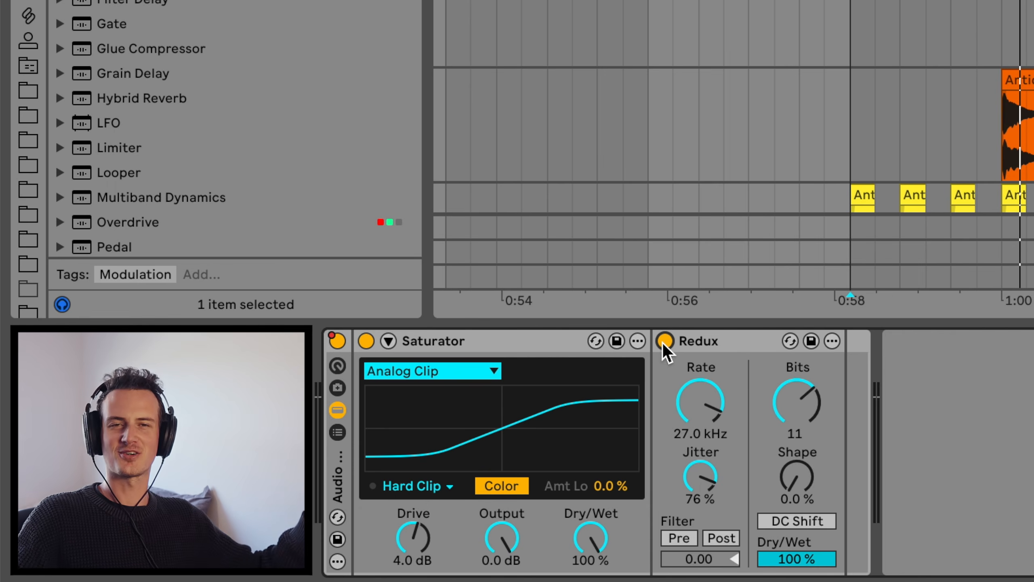
{"action": "left_click", "coordinate": [344, 458]}
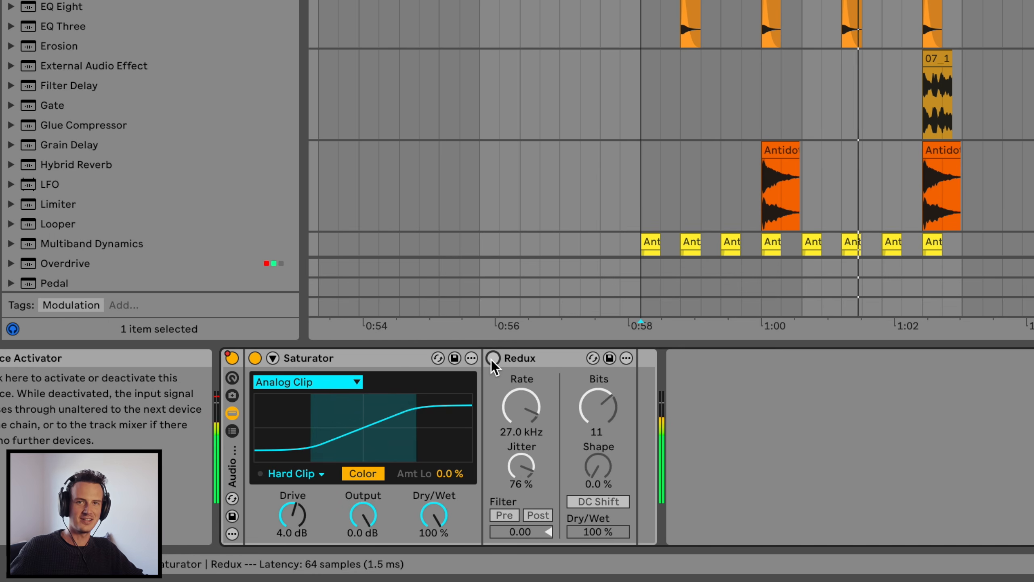
{"action": "left_click", "coordinate": [492, 359]}
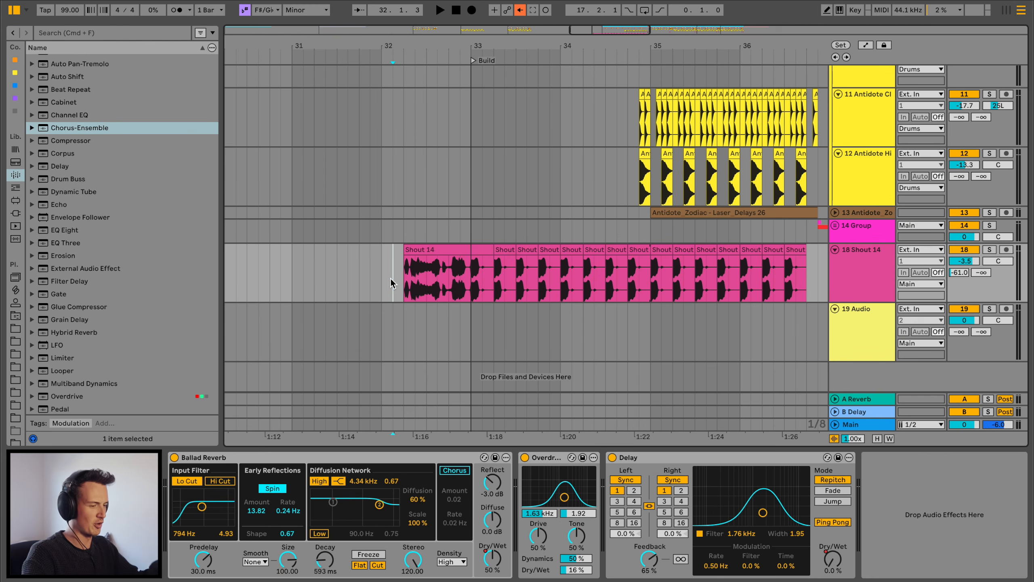
- Play the Build section from just before the Shout 14 clips, and view the Serum 2 synth window before closing it
{"action": "key", "text": "space"}
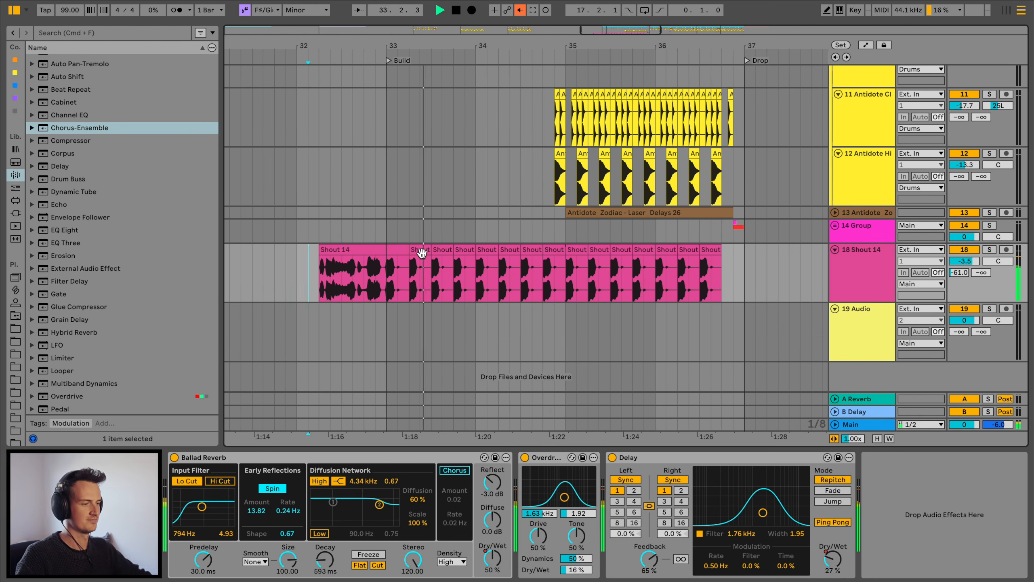
{"action": "scroll", "coordinate": [422, 253], "scroll_direction": "up", "scroll_amount": 10}
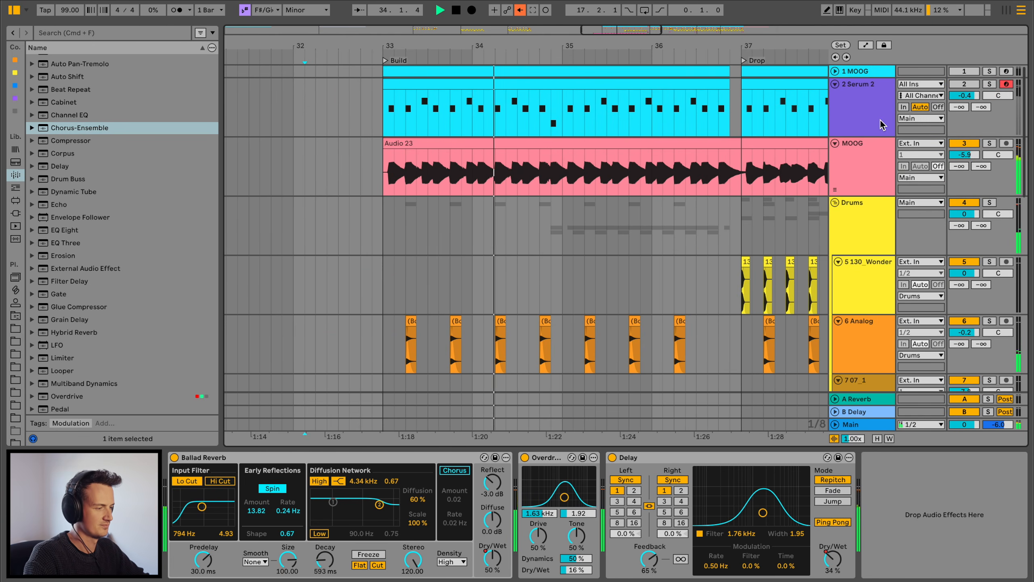
{"action": "left_click", "coordinate": [890, 143]}
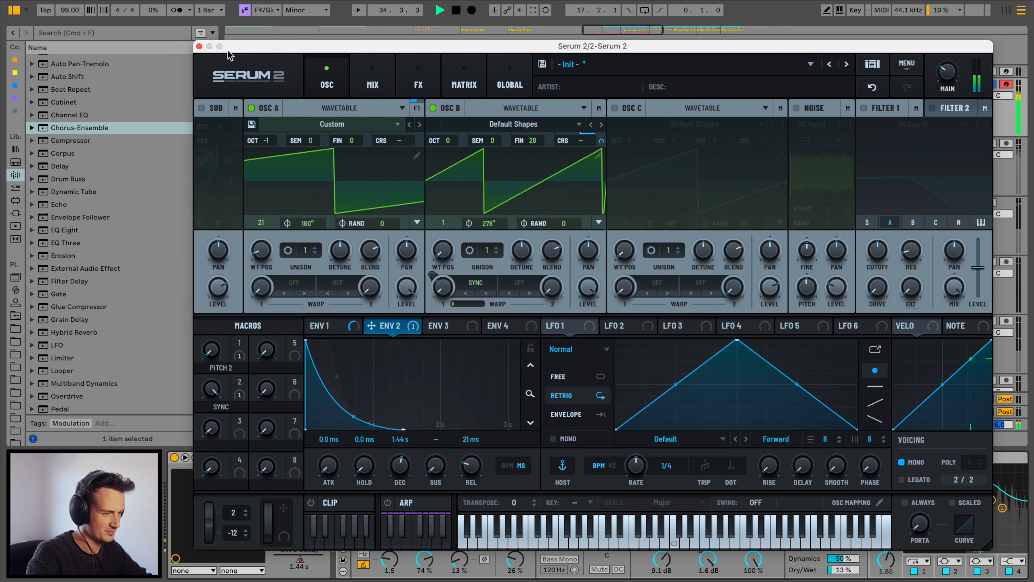
{"action": "left_click", "coordinate": [200, 47]}
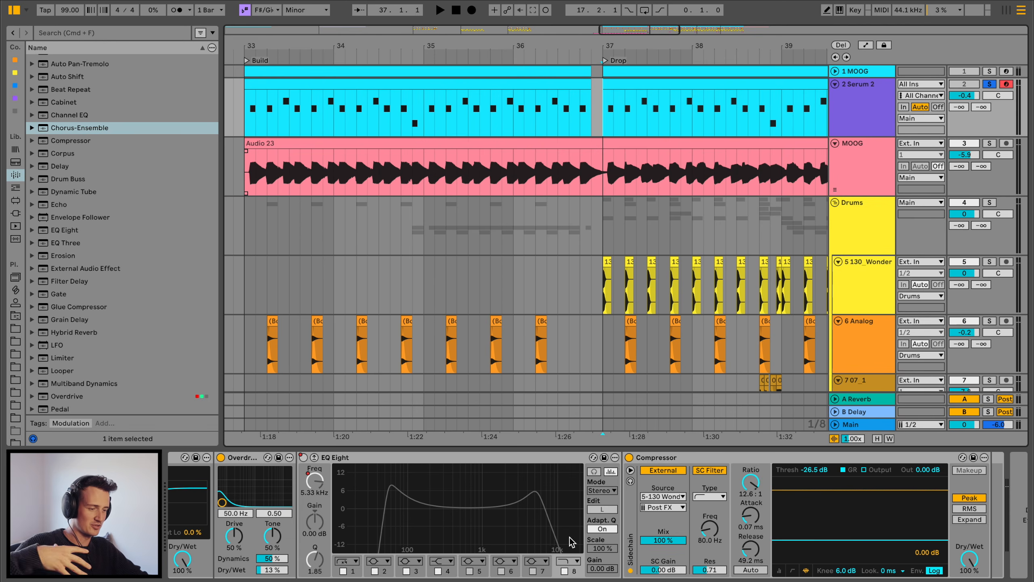
- Play the Drop section with Serum 2 soloed and switch the solo to the MOOG track for comparison
{"action": "scroll", "coordinate": [529, 525], "scroll_direction": "left", "scroll_amount": 10}
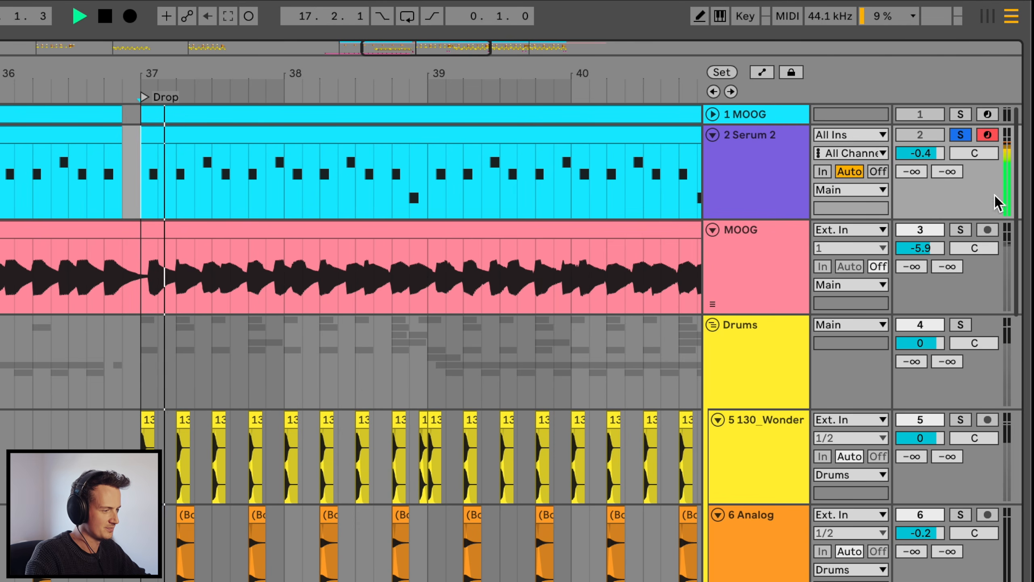
{"action": "left_click", "coordinate": [961, 230]}
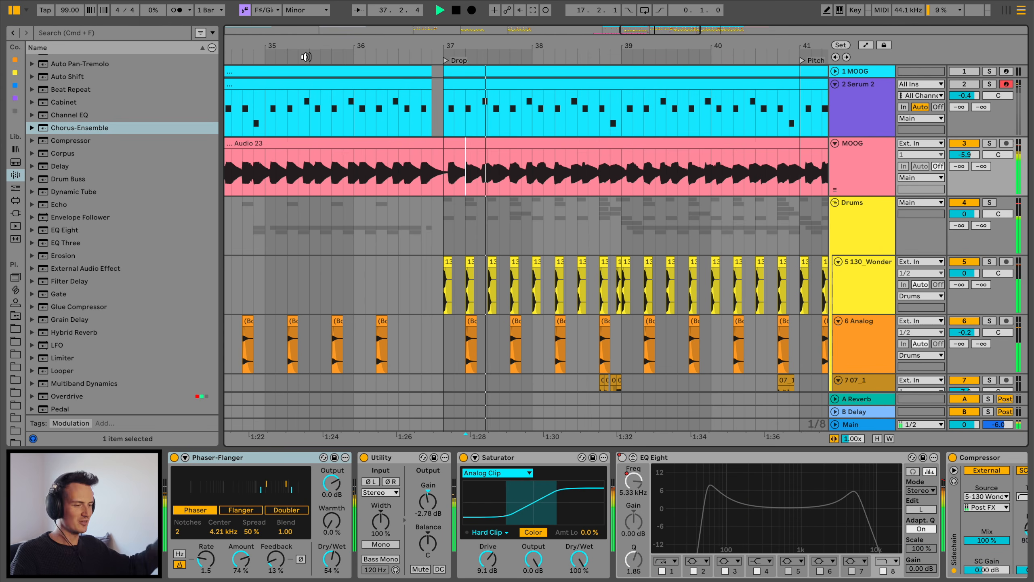
- Play the full mix from the Drop through the Envelope section, reviewing the drum and melodic tracks, and show the Serum 2 track's devices
{"action": "scroll", "coordinate": [482, 183], "scroll_direction": "down", "scroll_amount": 15}
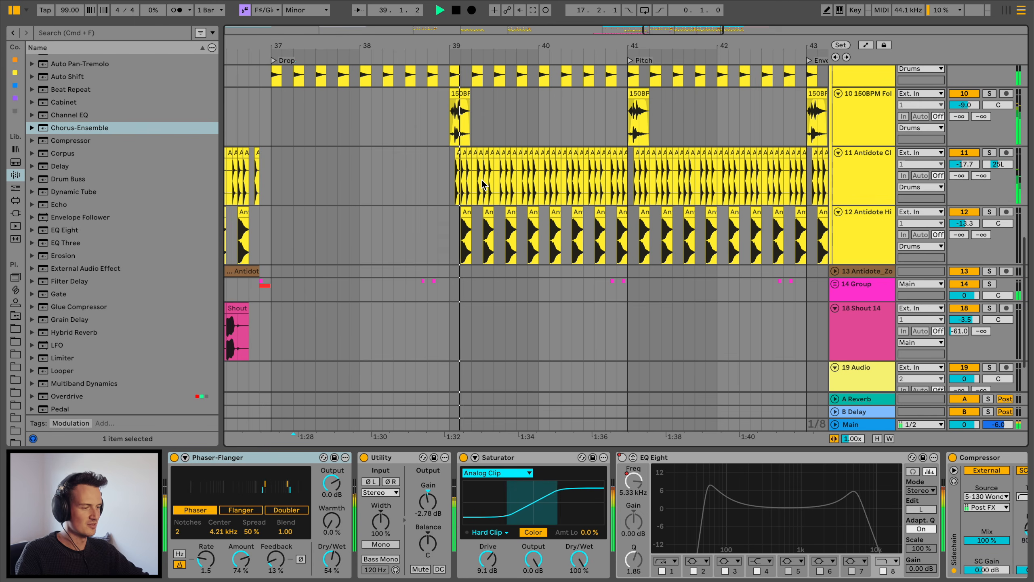
{"action": "scroll", "coordinate": [481, 183], "scroll_direction": "down", "scroll_amount": 1}
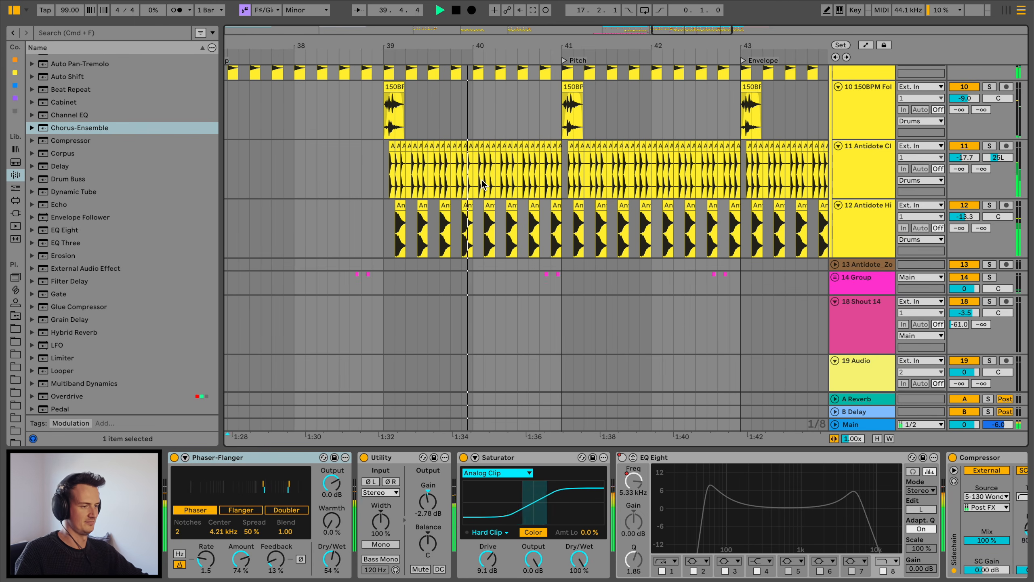
{"action": "scroll", "coordinate": [482, 184], "scroll_direction": "up", "scroll_amount": 6}
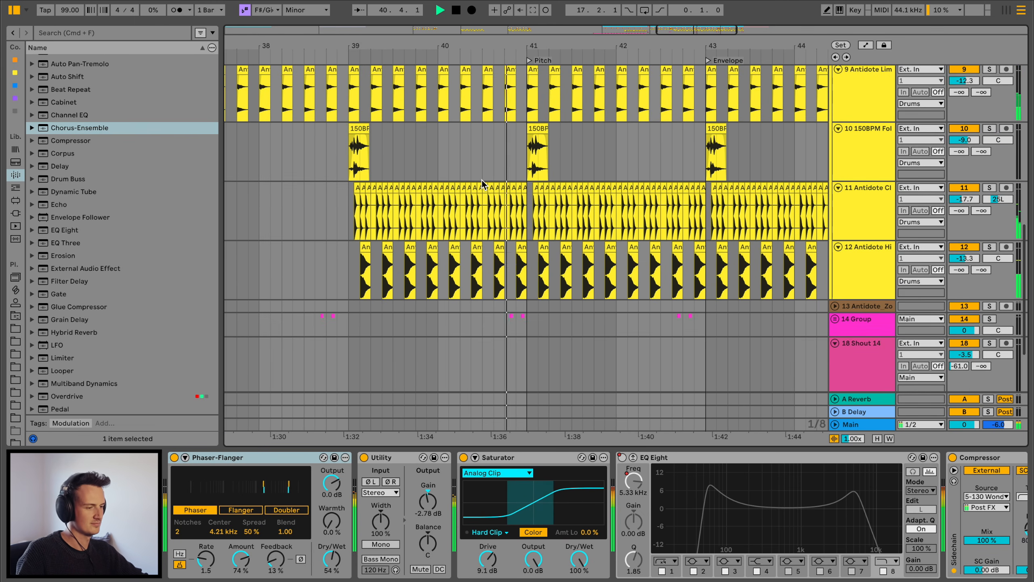
{"action": "scroll", "coordinate": [482, 184], "scroll_direction": "up", "scroll_amount": 20}
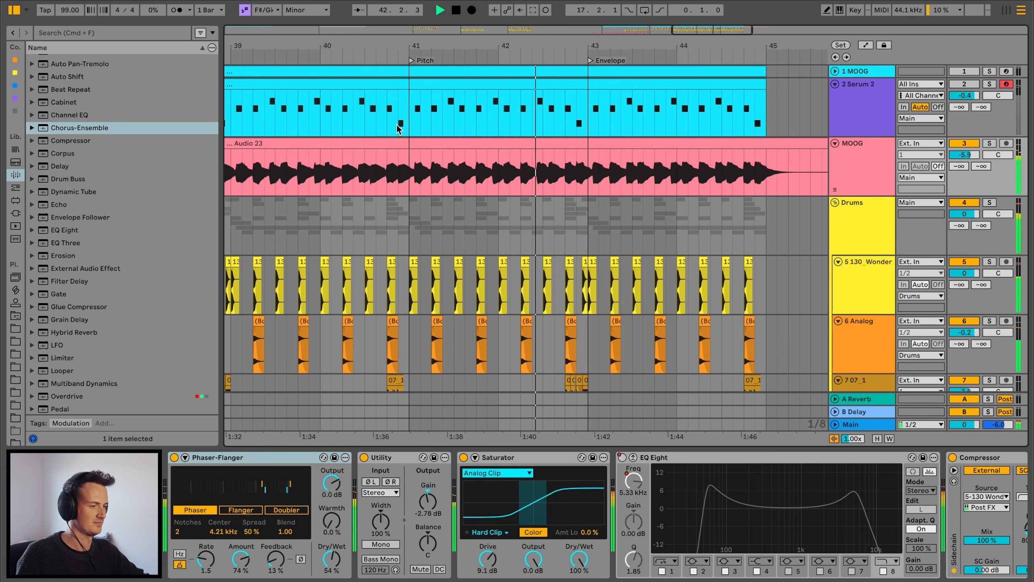
{"action": "scroll", "coordinate": [595, 165], "scroll_direction": "down", "scroll_amount": 10}
{"action": "scroll", "coordinate": [595, 165], "scroll_direction": "up", "scroll_amount": 15}
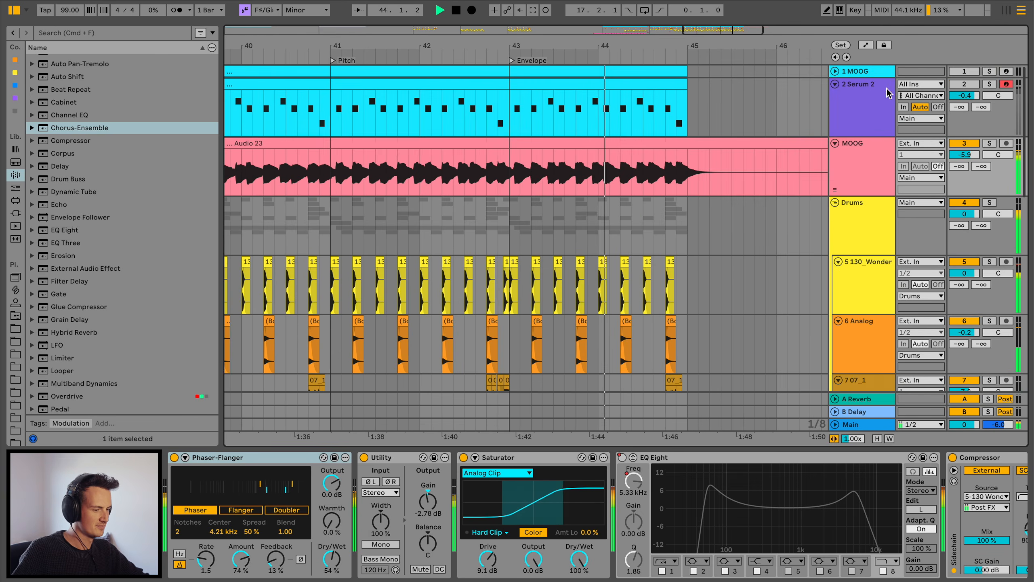
{"action": "left_click", "coordinate": [860, 110]}
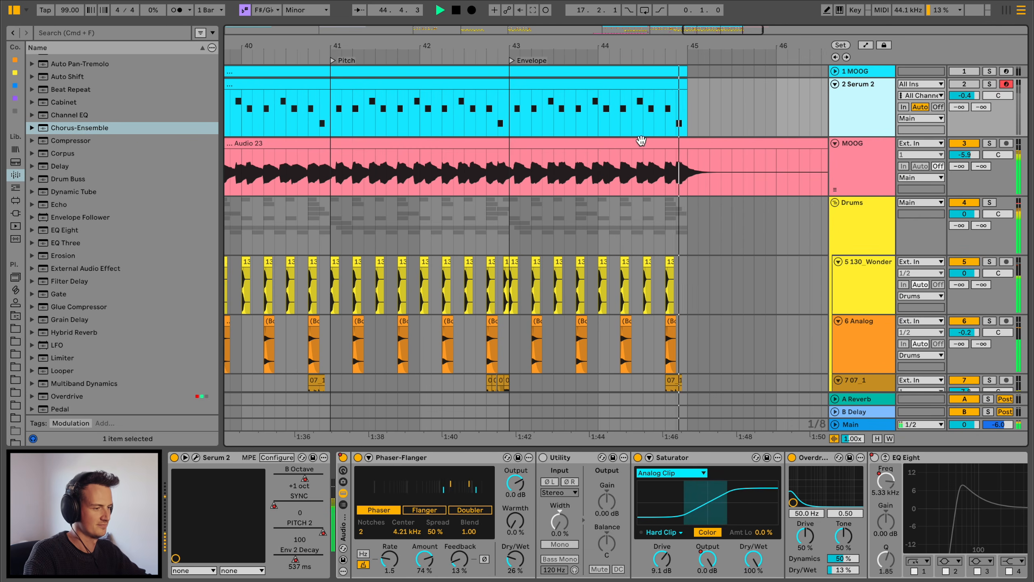